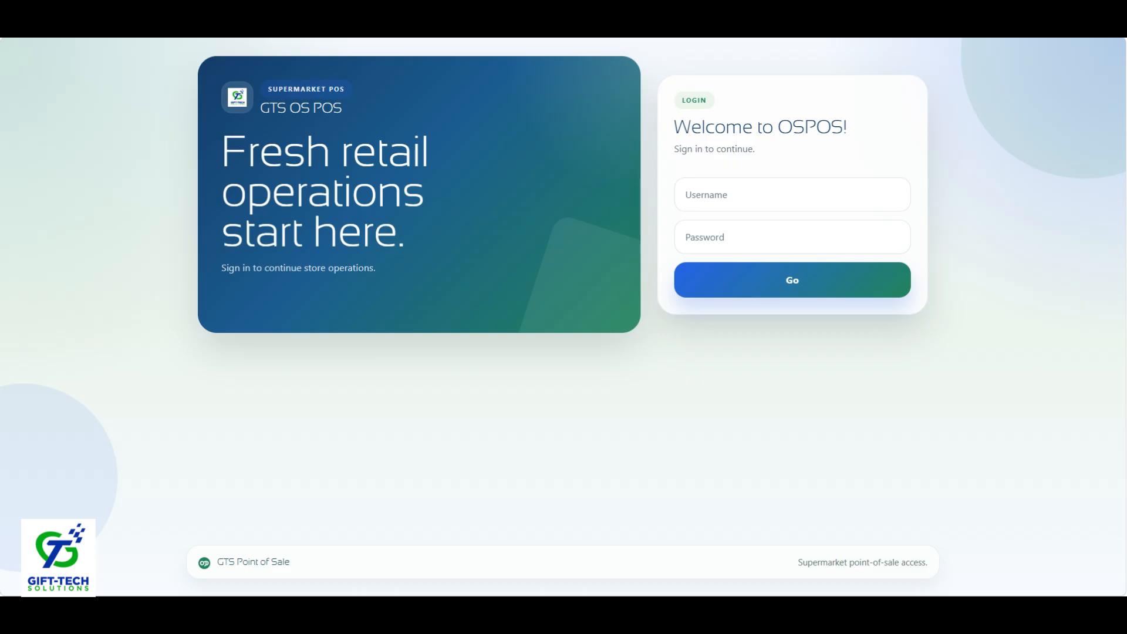
# Step: Sign in to the point-of-sale system with the saved admin login
pyautogui.click(707, 201)
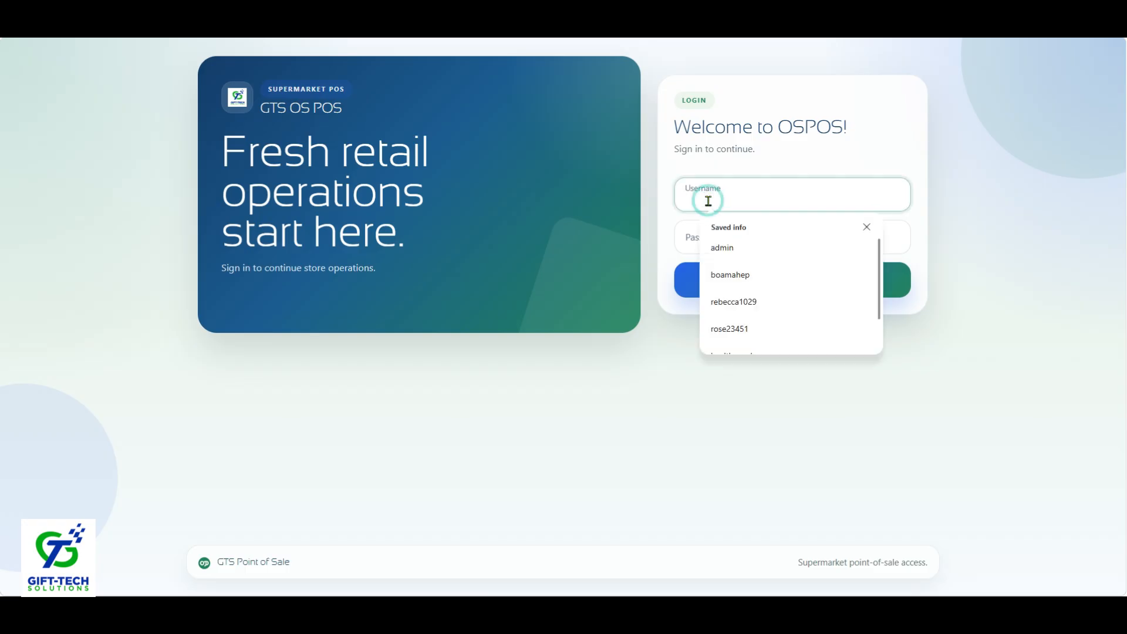
pyautogui.click(747, 246)
pyautogui.press('Return')
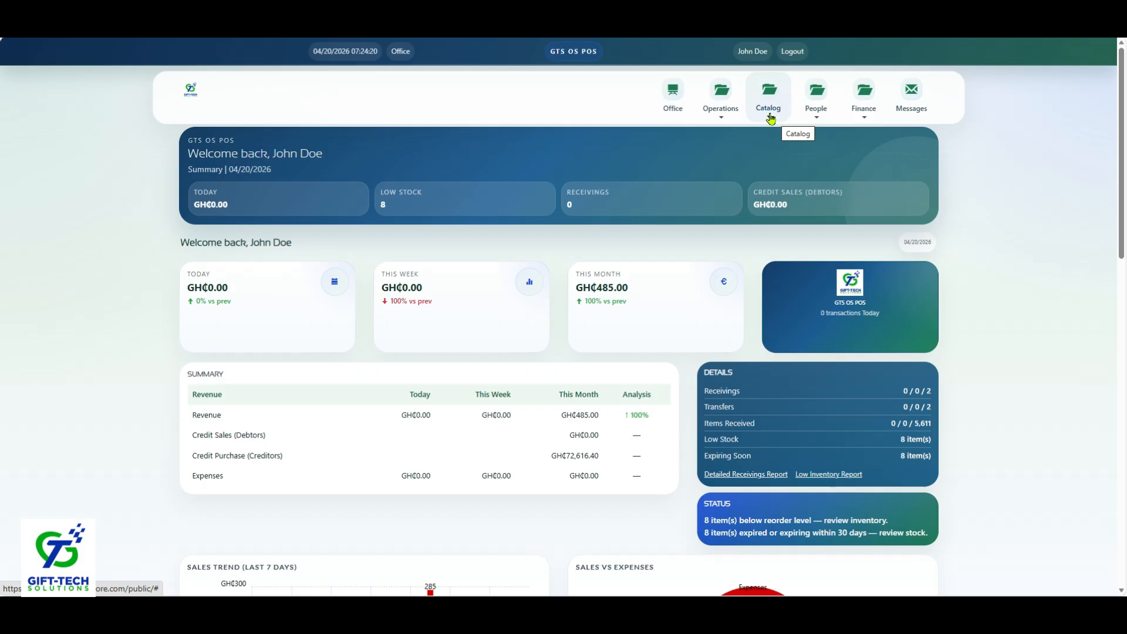
# Step: Start a new item in the Items catalog, named Dish Soap 500ml, with the category Soaps & Detergent
pyautogui.click(770, 115)
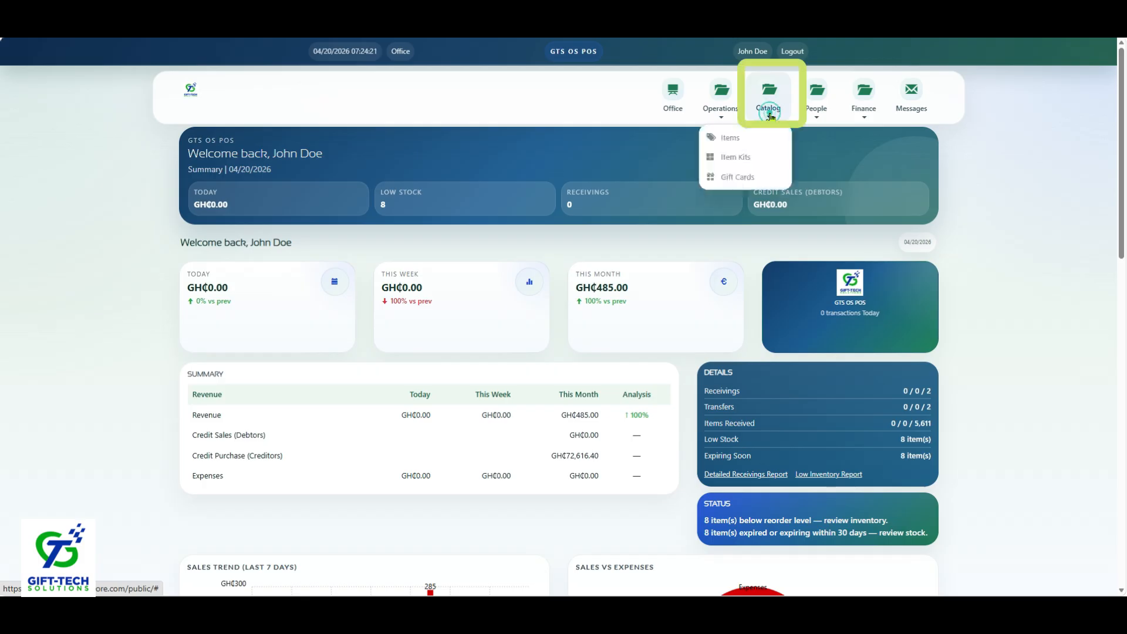
pyautogui.click(730, 136)
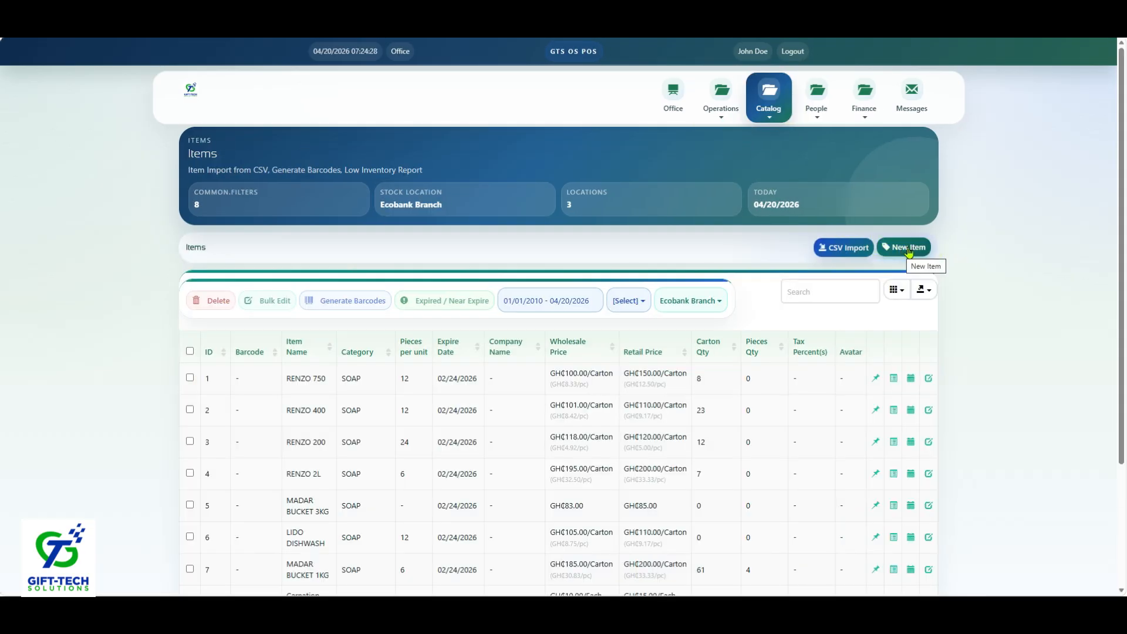
pyautogui.click(908, 251)
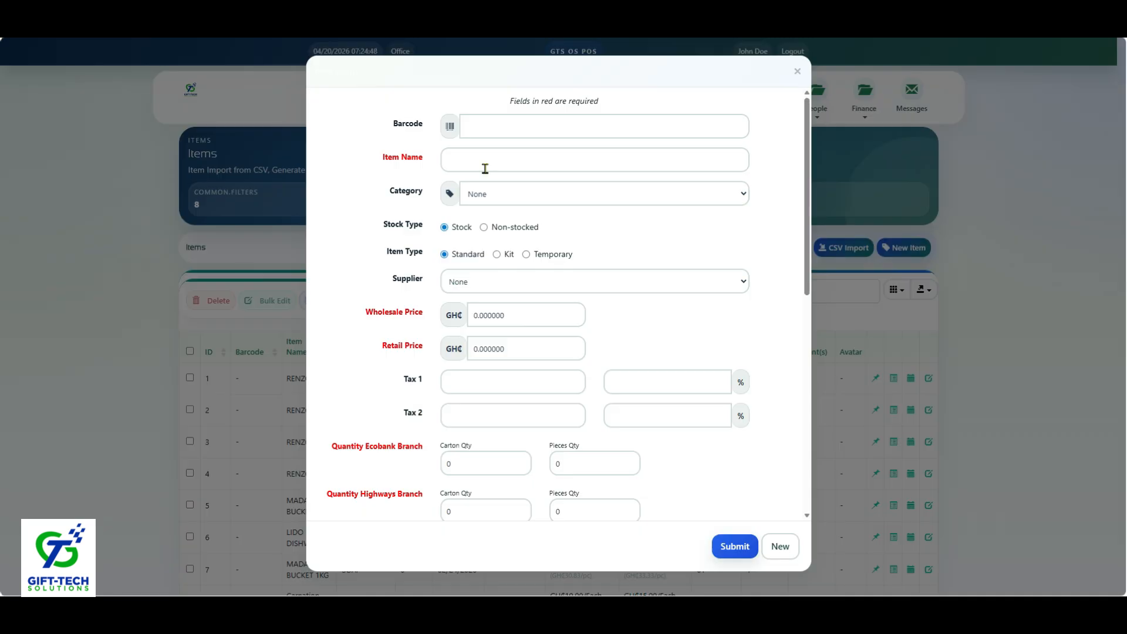
pyautogui.click(485, 169)
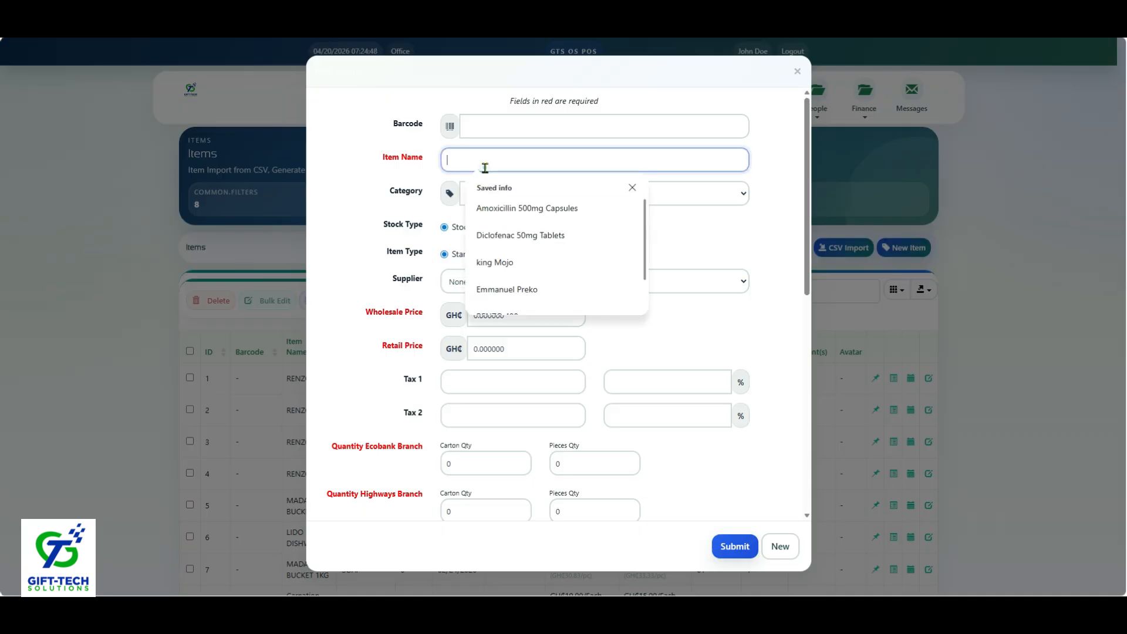
pyautogui.write('Dish Soap')
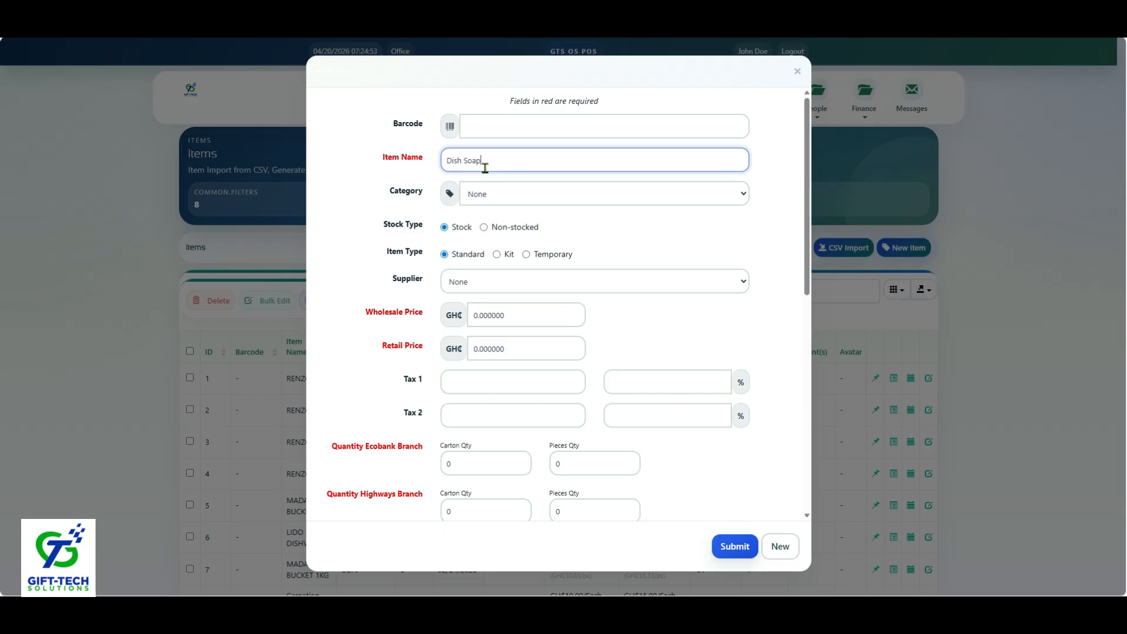
pyautogui.write(' Soo0ml')
pyautogui.click(531, 194)
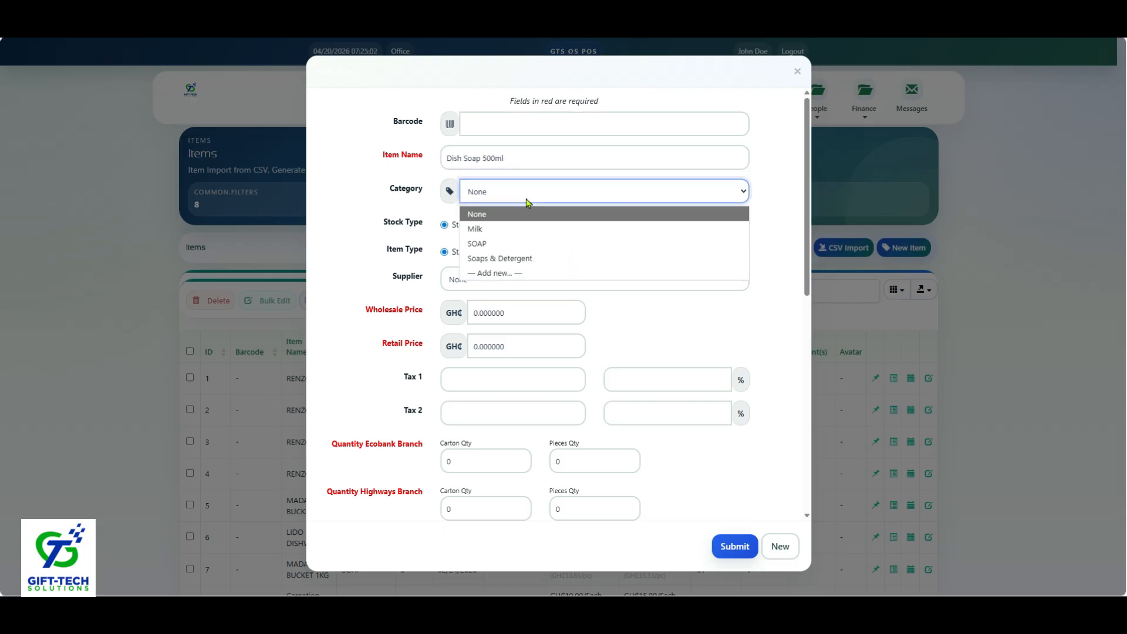
pyautogui.click(487, 262)
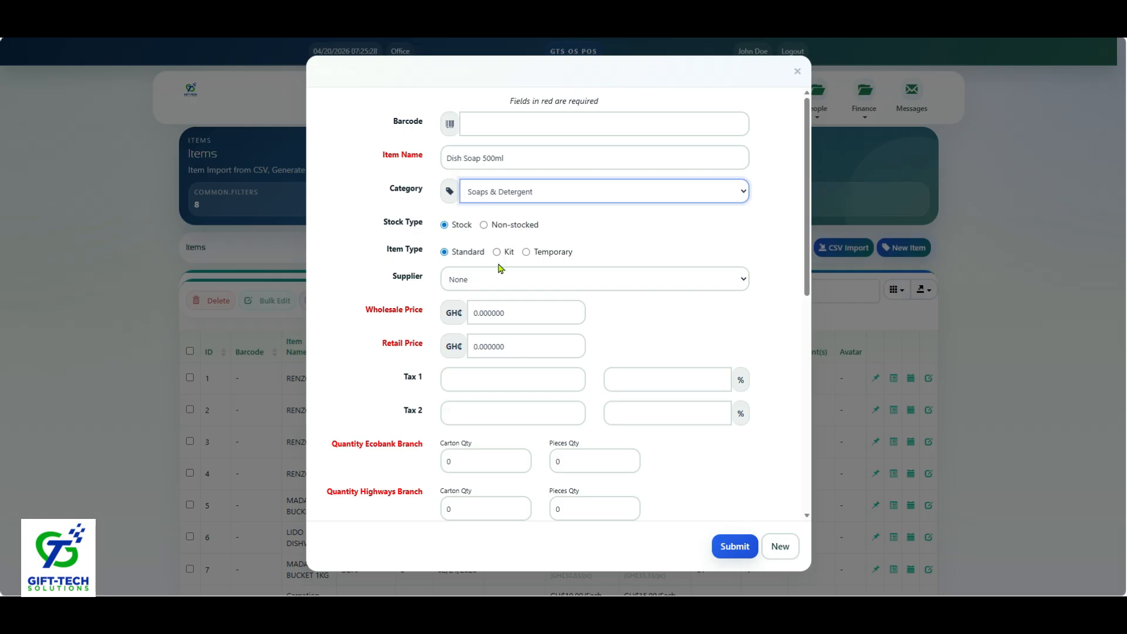
pyautogui.click(497, 282)
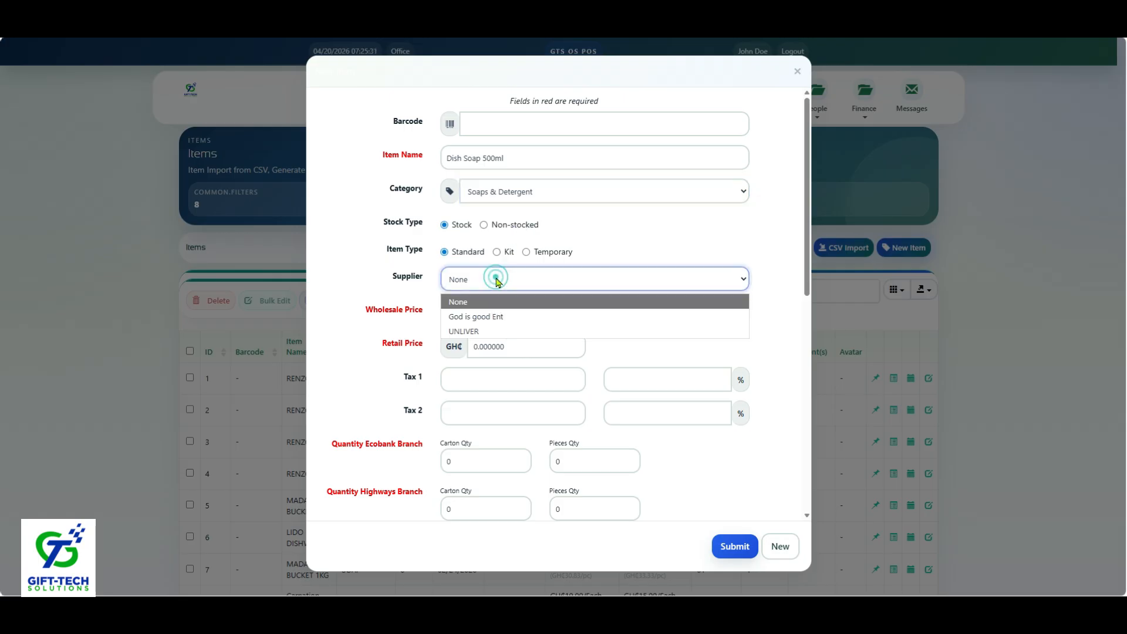
pyautogui.click(596, 247)
pyautogui.click(596, 248)
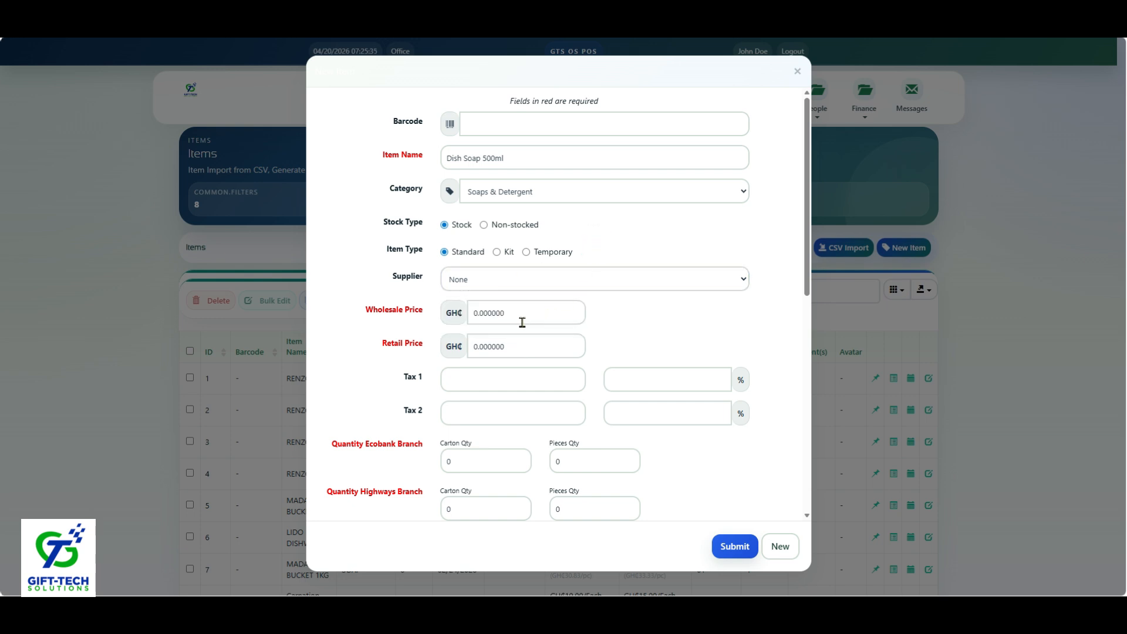
# Step: Set the new item's wholesale price to 2.50 and its retail price to 4.00
pyautogui.moveTo(520, 319); pyautogui.dragTo(462, 314)
pyautogui.write('2')
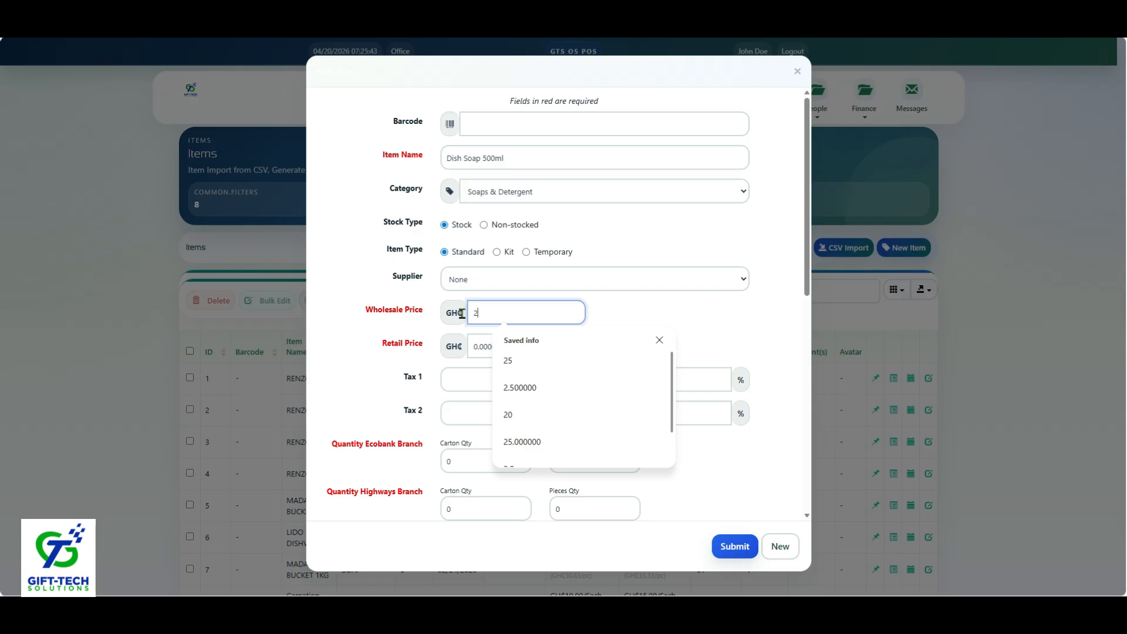
pyautogui.write('.50')
pyautogui.click(483, 338)
pyautogui.moveTo(484, 337); pyautogui.dragTo(530, 343)
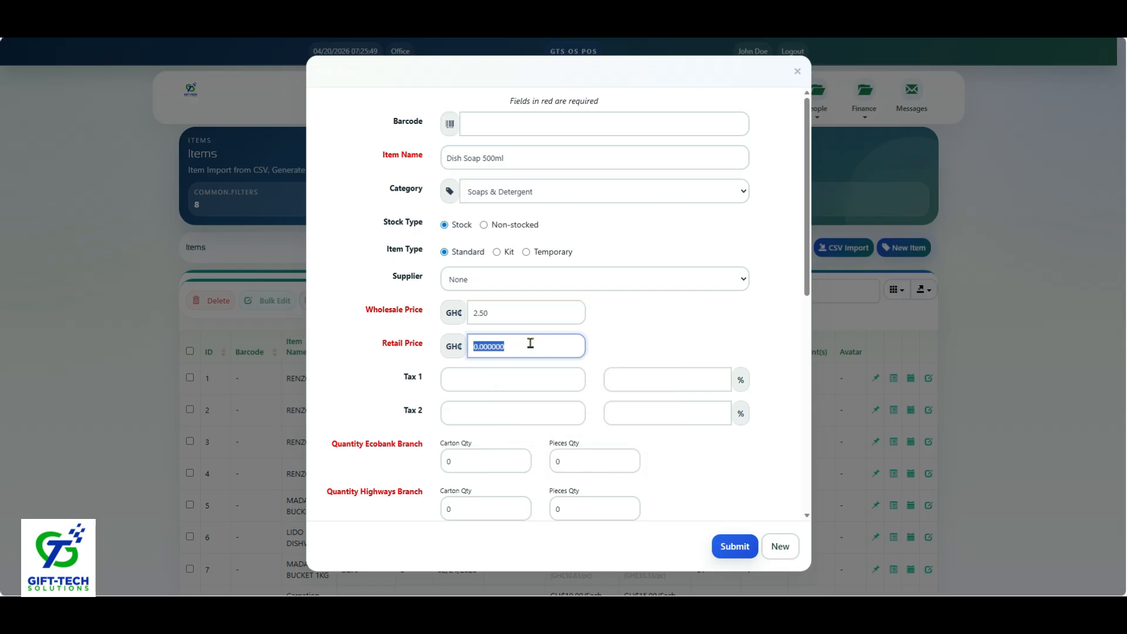
pyautogui.write('40')
pyautogui.press('BackSpace')
pyautogui.write('.00')
# Step: Set the item's Sell/Receive by unit to Box and begin editing its pieces per unit
pyautogui.moveTo(811, 286); pyautogui.dragTo(820, 501)
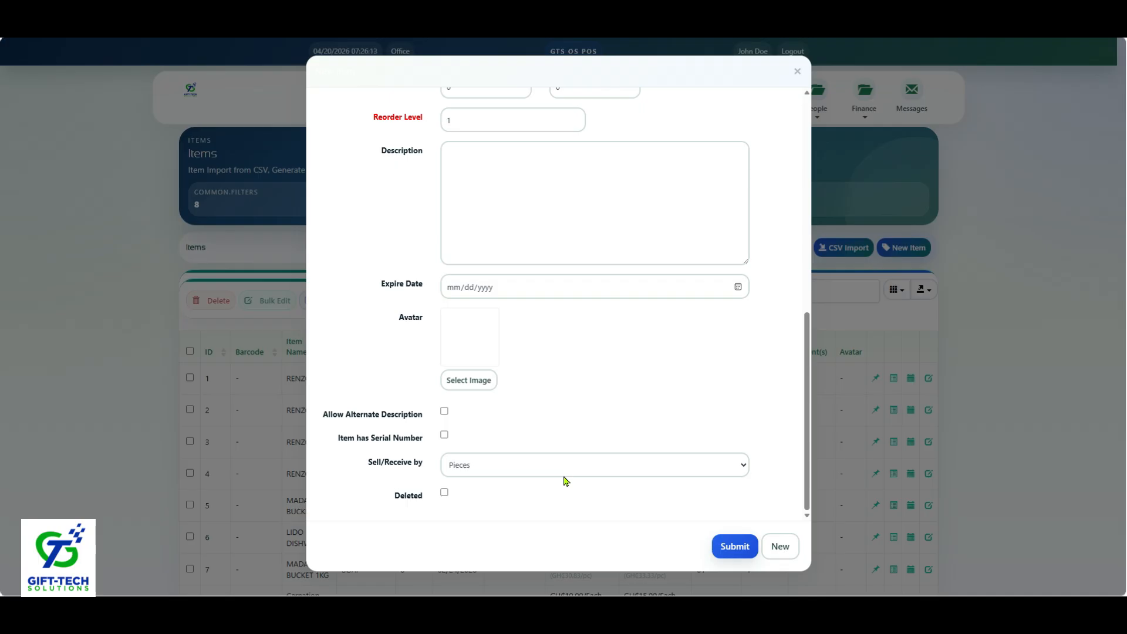
pyautogui.click(547, 464)
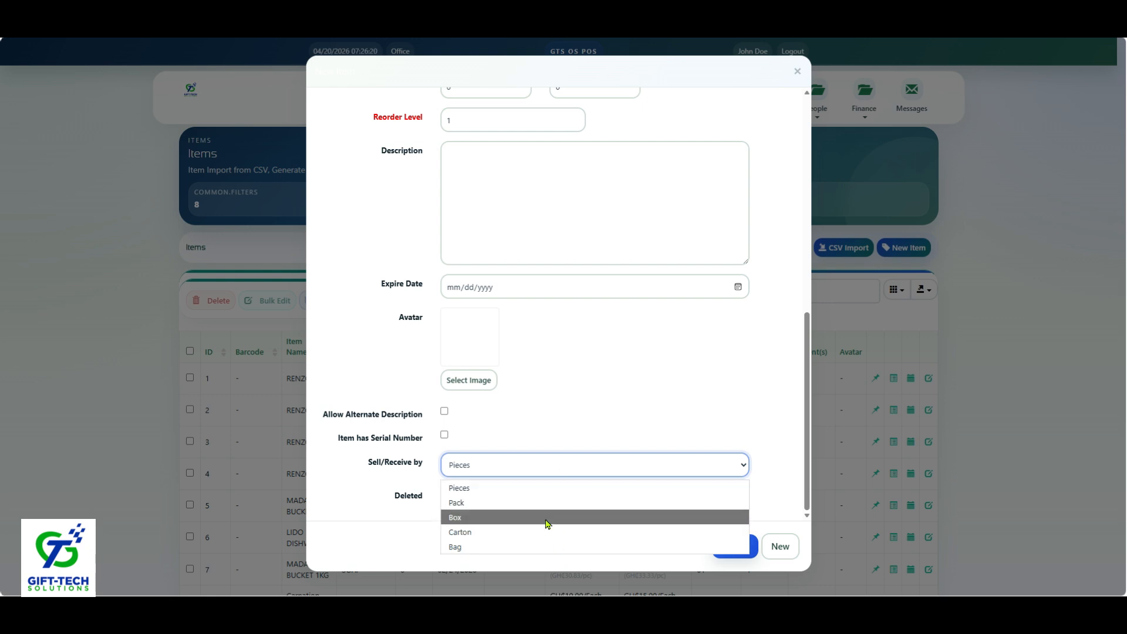
pyautogui.click(547, 517)
pyautogui.click(481, 500)
pyautogui.moveTo(483, 502); pyautogui.dragTo(437, 503)
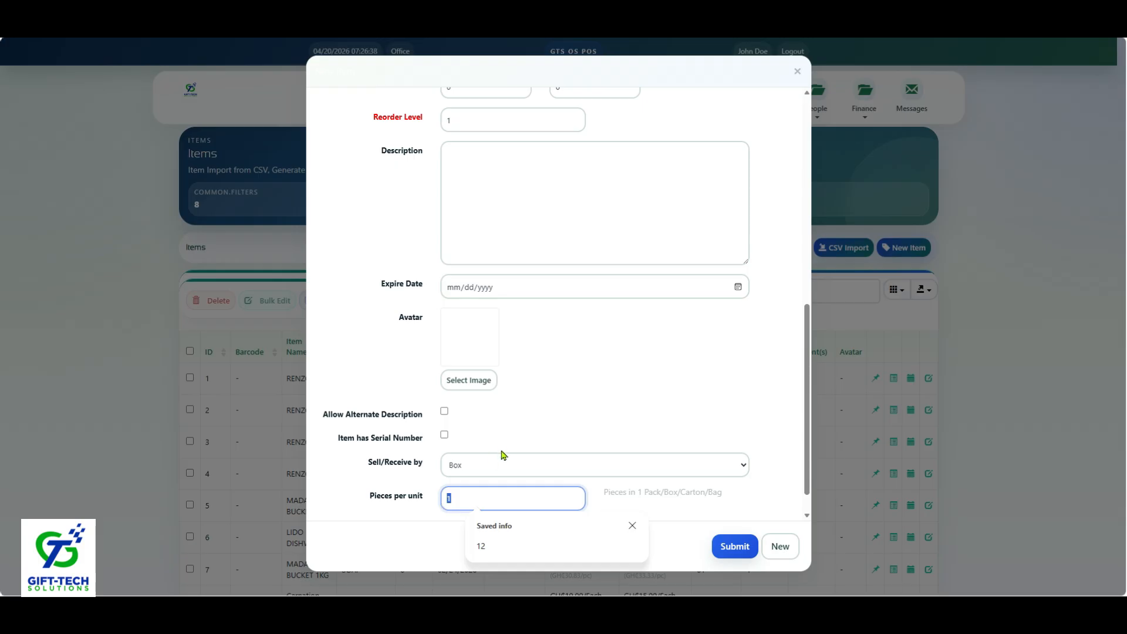
# Step: Set the item's Sell/Receive by unit to Pieces and submit the new item
pyautogui.click(496, 466)
pyautogui.click(478, 484)
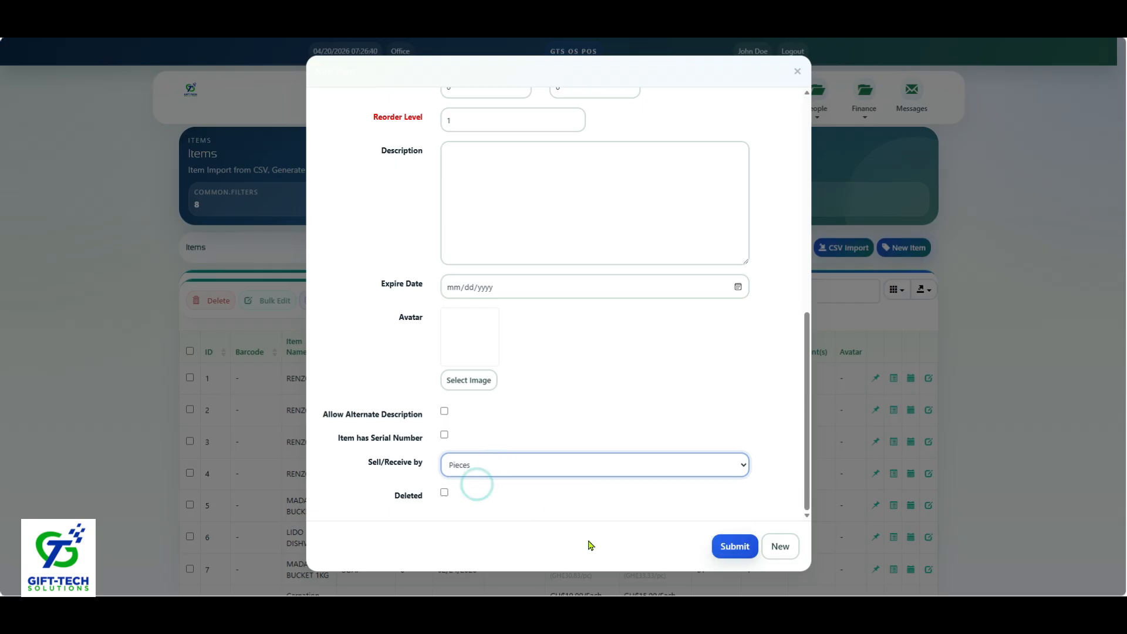
pyautogui.click(733, 547)
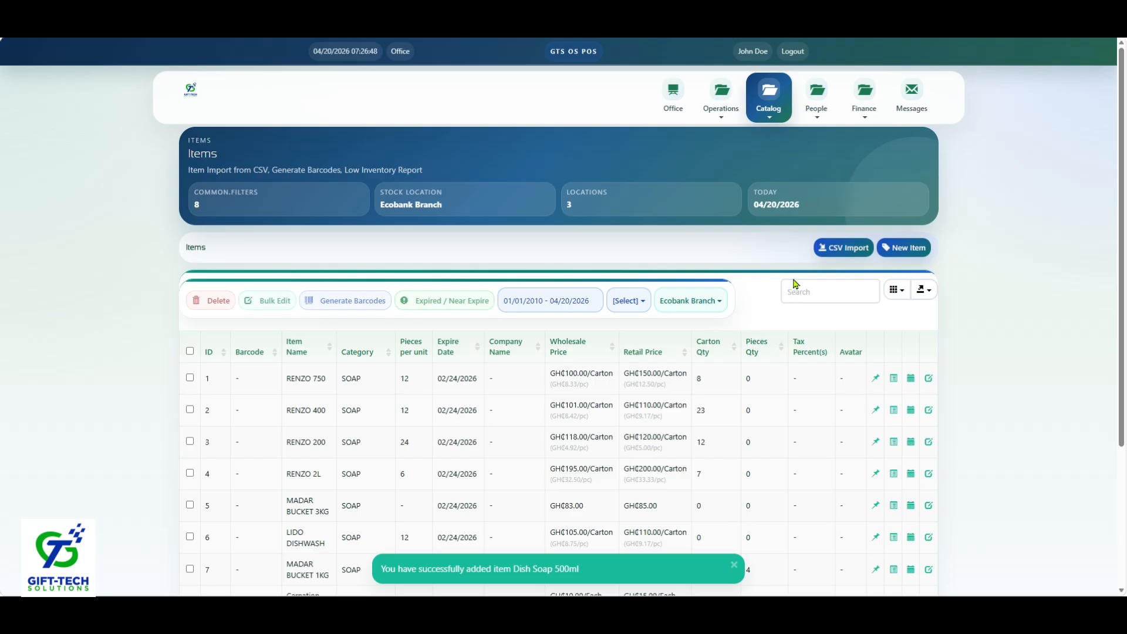
# Step: Search the items list for "dish"
pyautogui.click(814, 285)
pyautogui.write('dish')
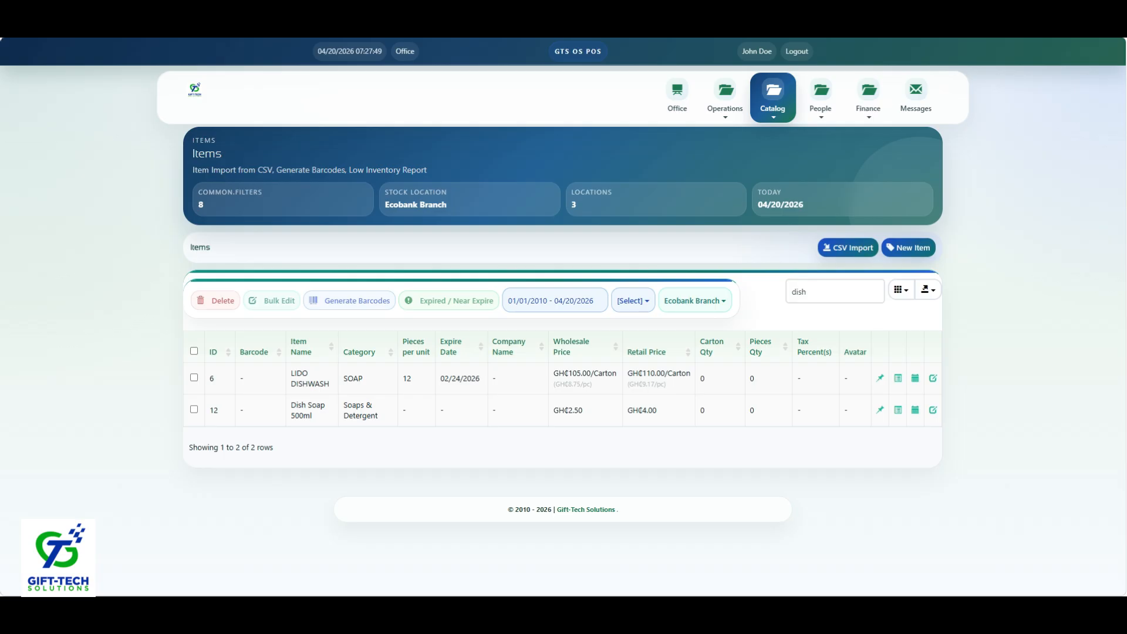
# Step: Open Items Receiving and add Dish Soap 500ml to the receiving for the Ecobank Branch
pyautogui.click(722, 111)
pyautogui.click(695, 158)
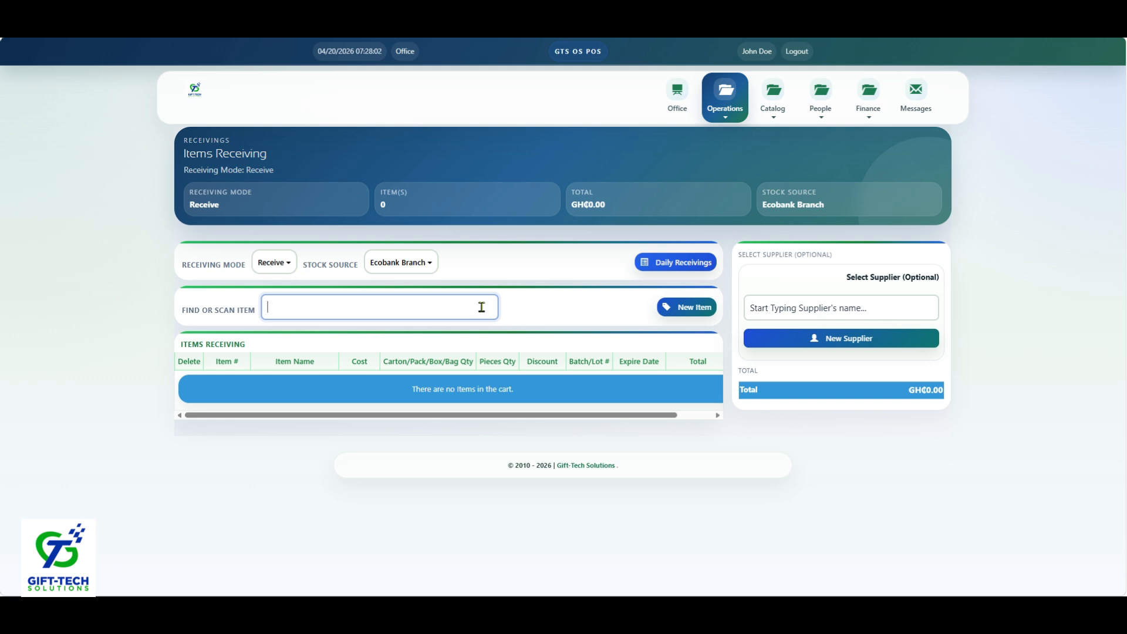
pyautogui.click(482, 307)
pyautogui.write('Dish')
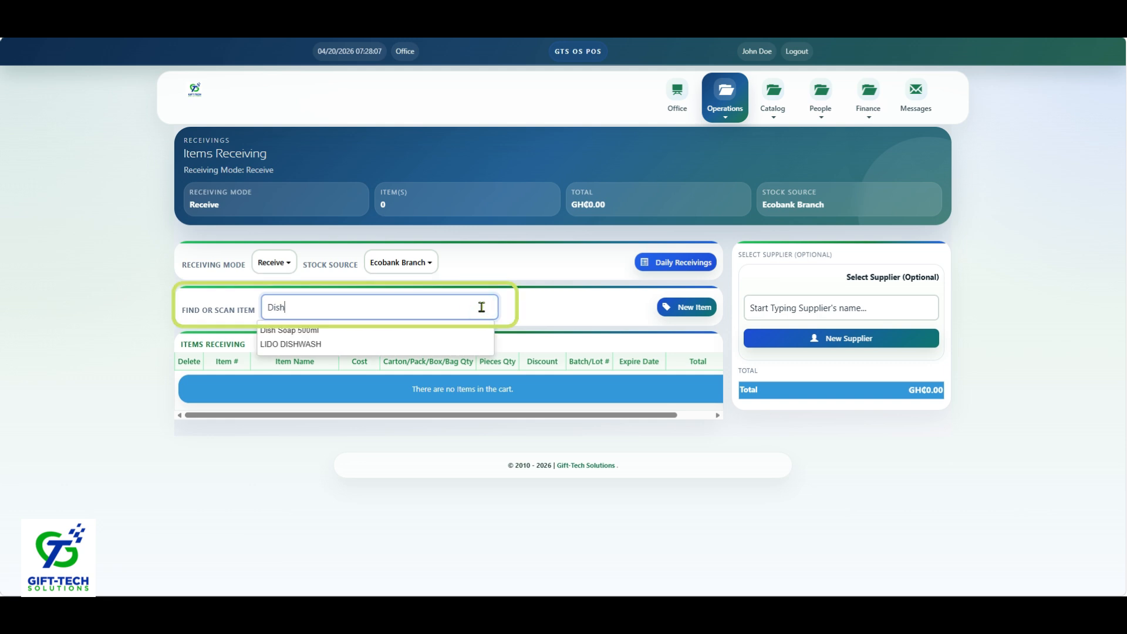
pyautogui.click(323, 330)
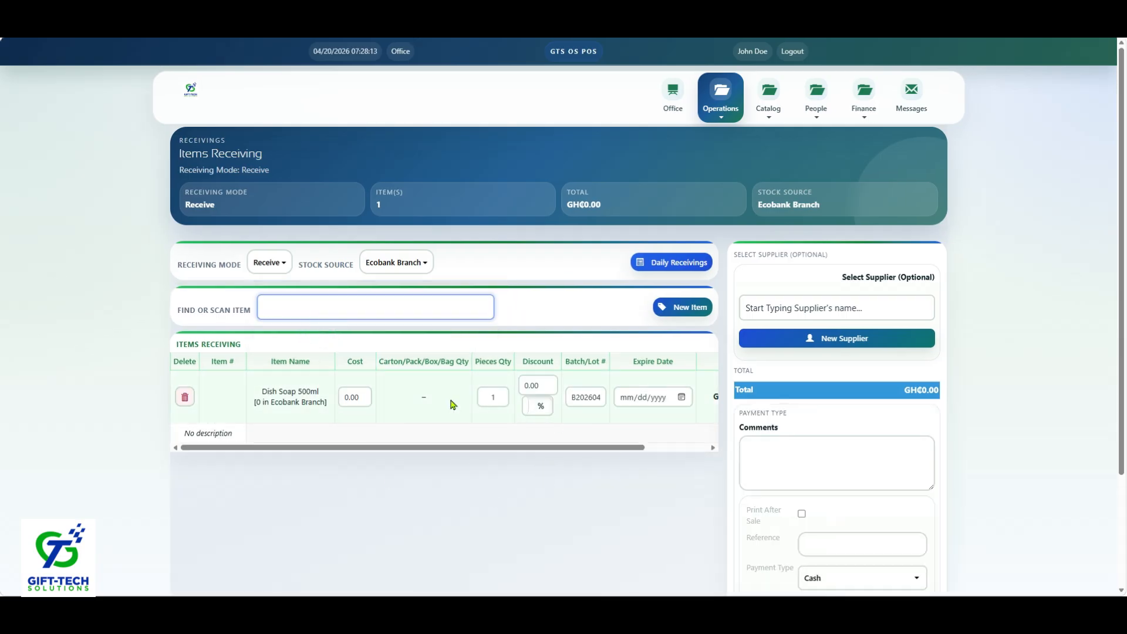
# Step: Set the received Dish Soap 500ml to 20 pieces at a cost of 2.50
pyautogui.click(496, 396)
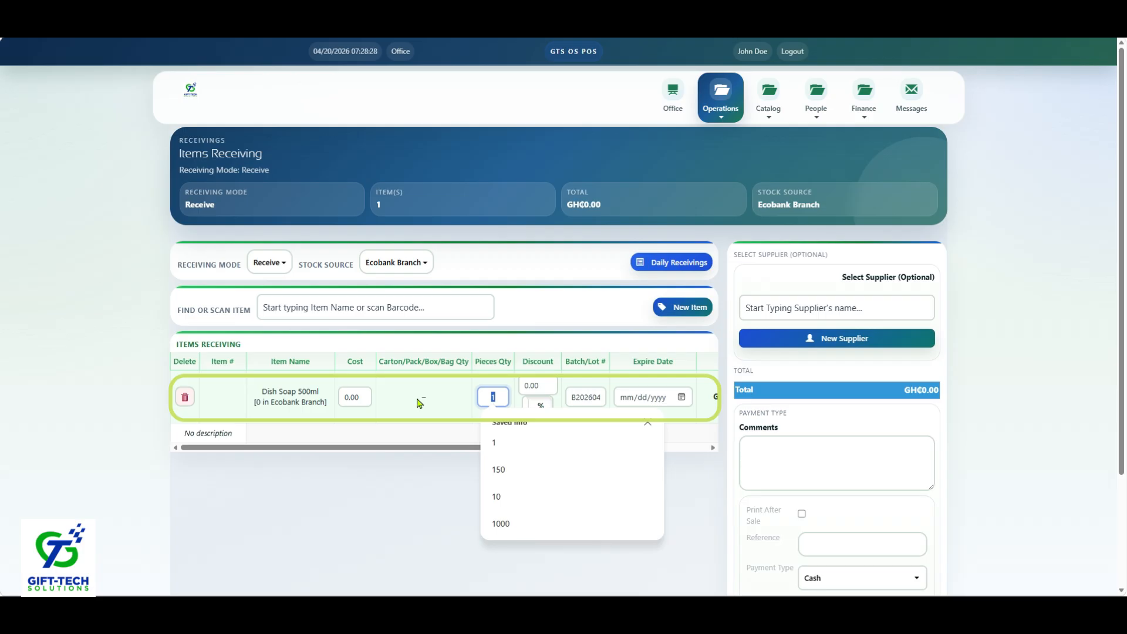
pyautogui.write('20')
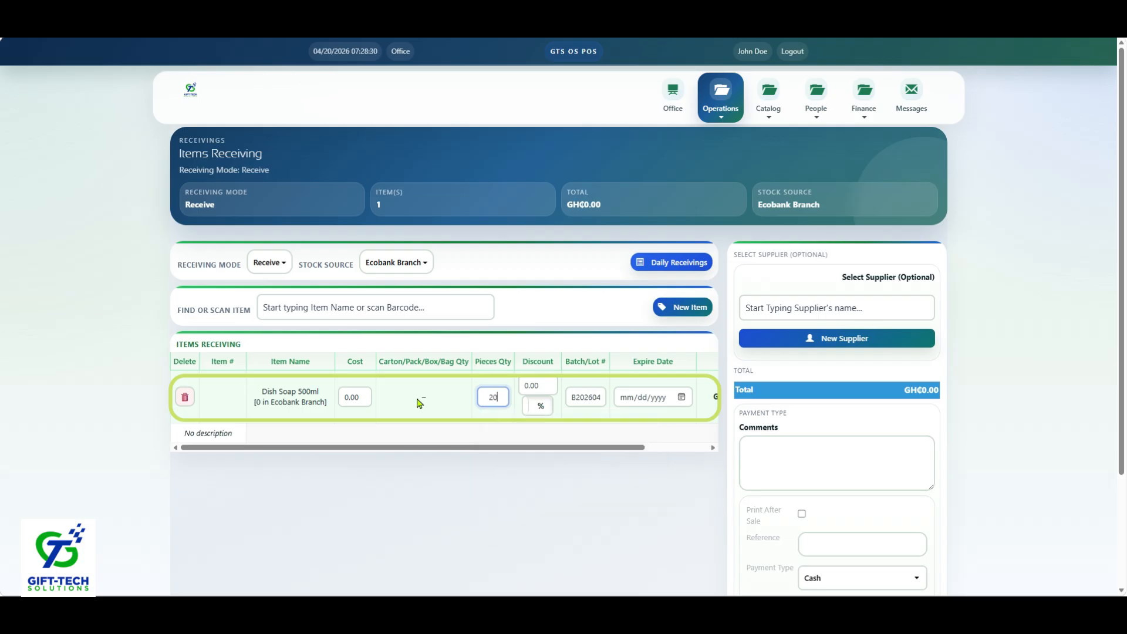
pyautogui.click(362, 397)
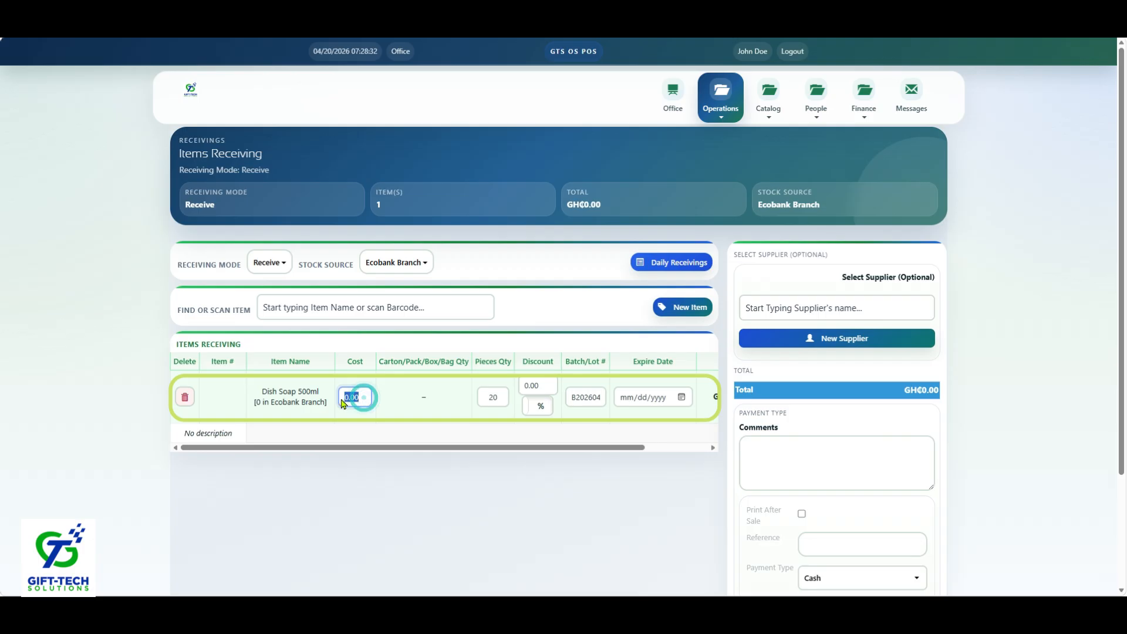
pyautogui.click(351, 399)
pyautogui.write('2.50')
pyautogui.click(415, 411)
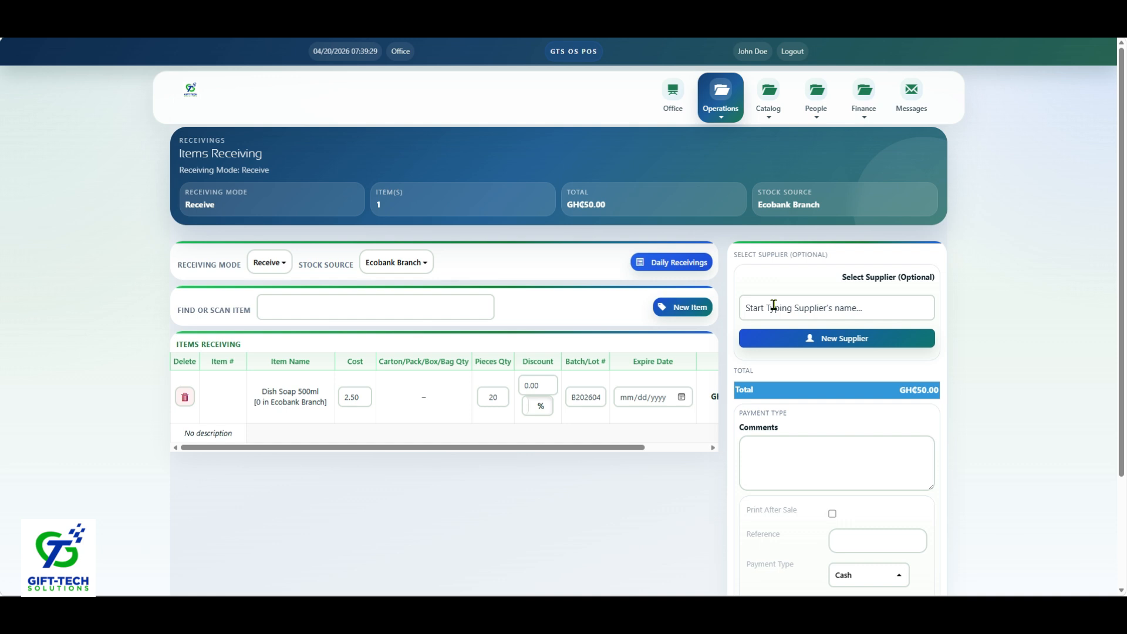
# Step: Search the existing suppliers for "Per"
pyautogui.click(774, 305)
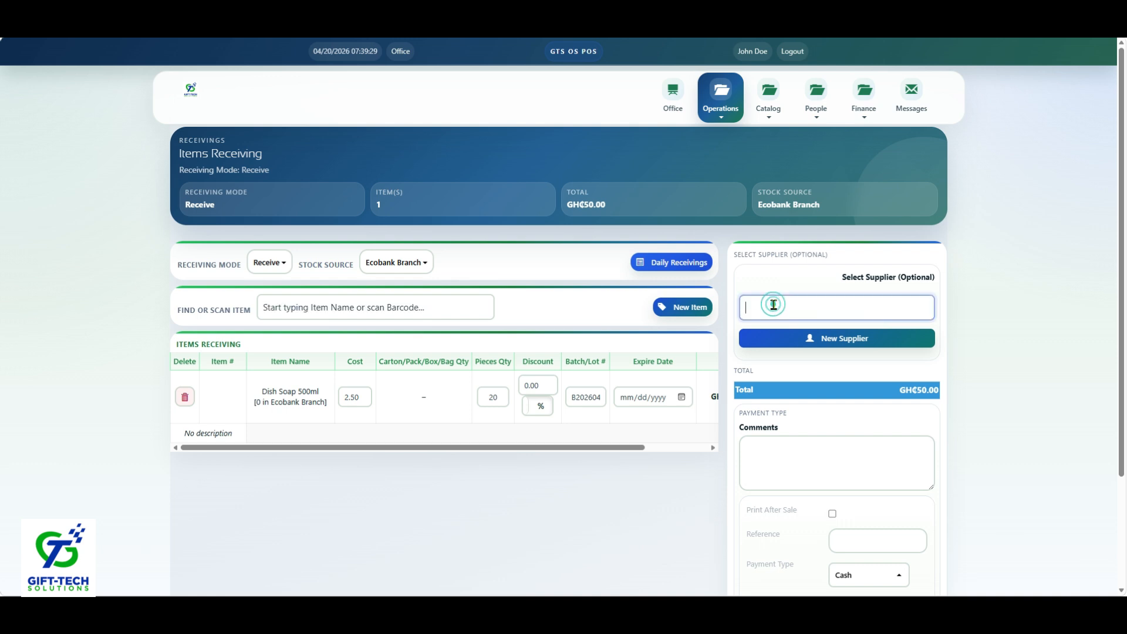
pyautogui.write('su')
pyautogui.press('BackSpace')
pyautogui.write('Per')
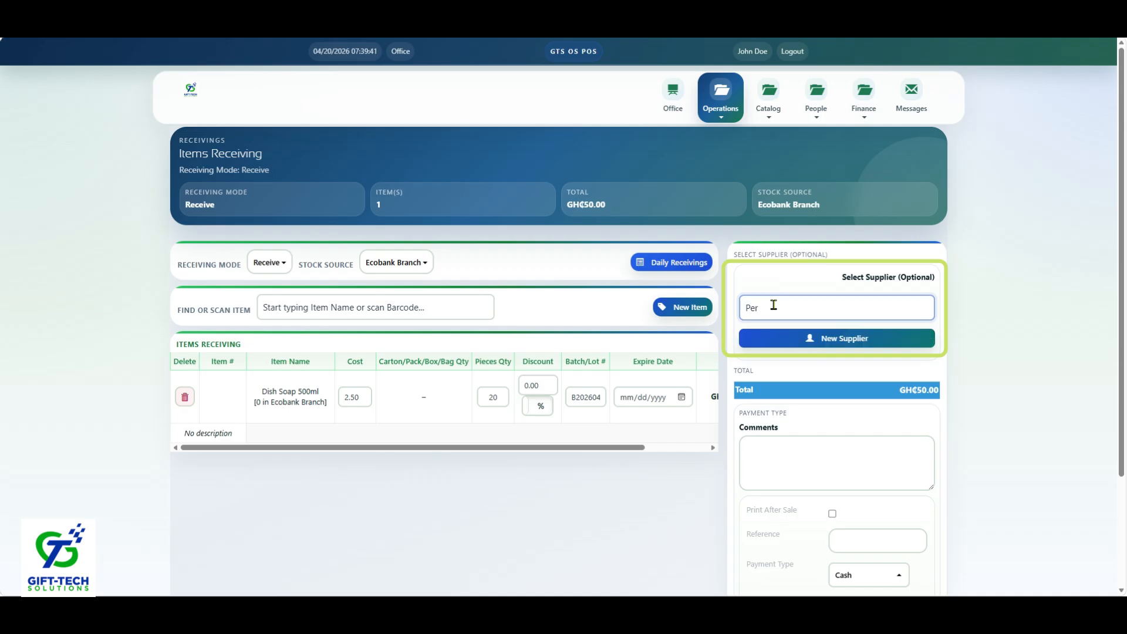
# Step: Start a new supplier with the company name Prime Wholesale Ltd. and the agency name Prime
pyautogui.click(809, 338)
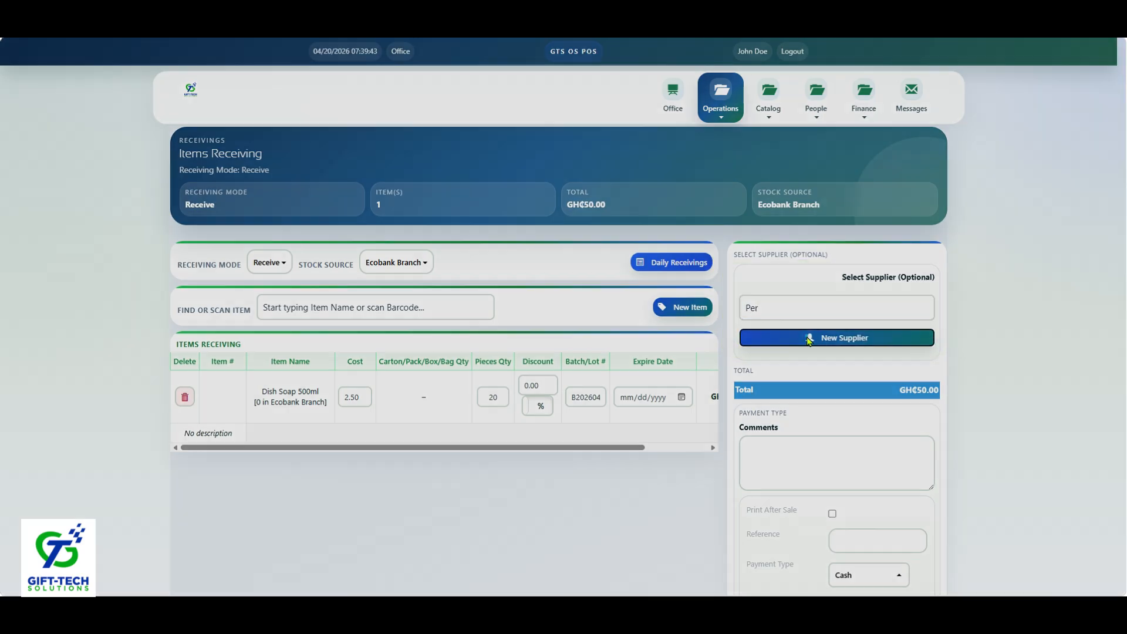
pyautogui.click(508, 129)
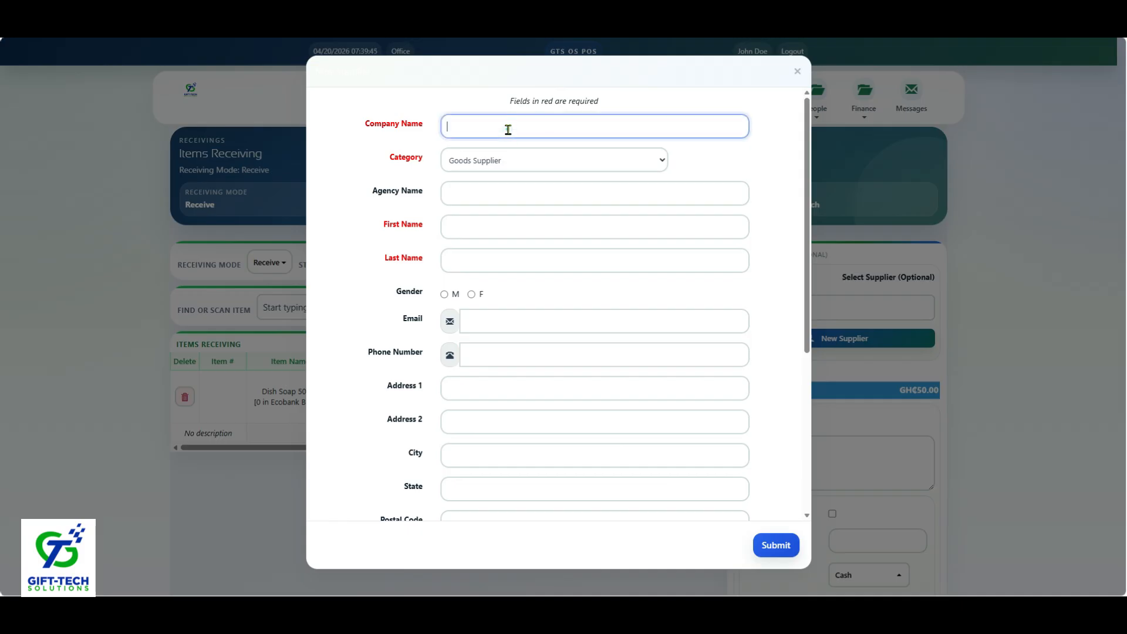
pyautogui.write('Prime Wholesale Ltd.')
pyautogui.click(520, 188)
pyautogui.write('O')
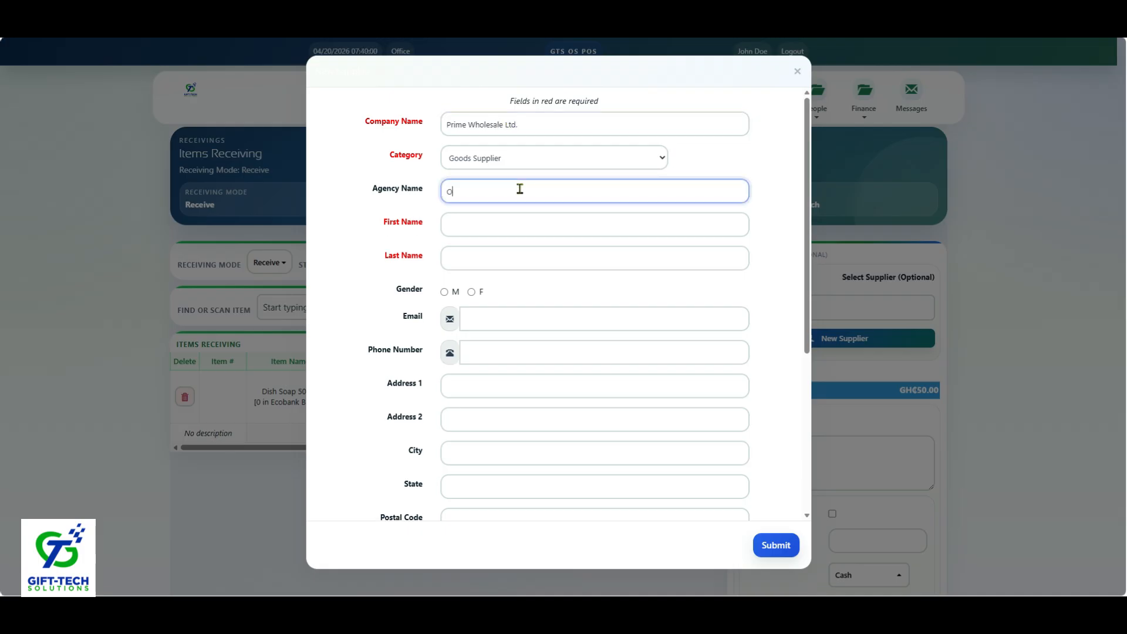
pyautogui.press('BackSpace')
pyautogui.write('Prime')
# Step: Enter the supplier contact's first and last name, set the gender to M, and submit the supplier
pyautogui.click(506, 231)
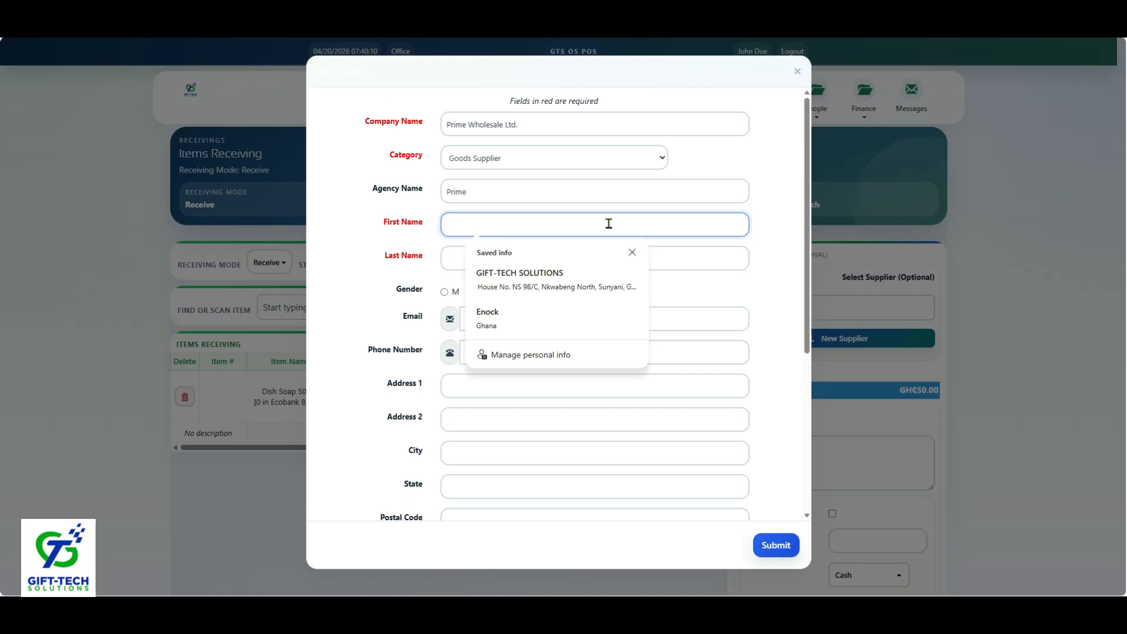
pyautogui.press('Tab')
pyautogui.click(444, 291)
pyautogui.scroll(-5, 646, 411)
pyautogui.click(776, 545)
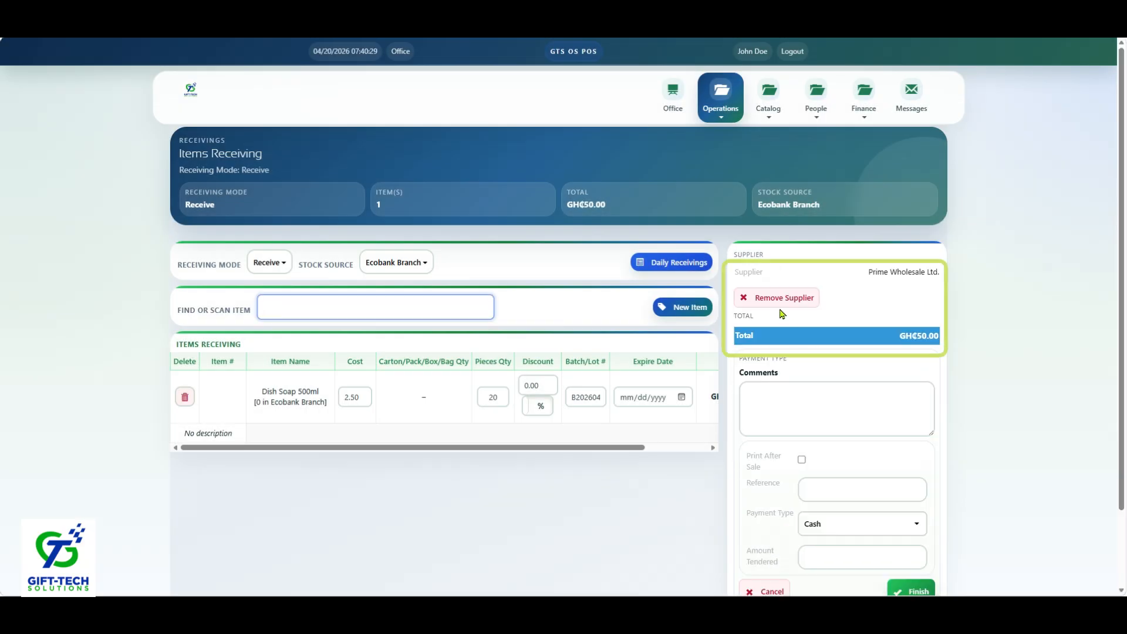
# Step: Enter 122222 as the receiving's reference, and switch Print After Sale on and back off
pyautogui.moveTo(562, 449); pyautogui.dragTo(649, 447)
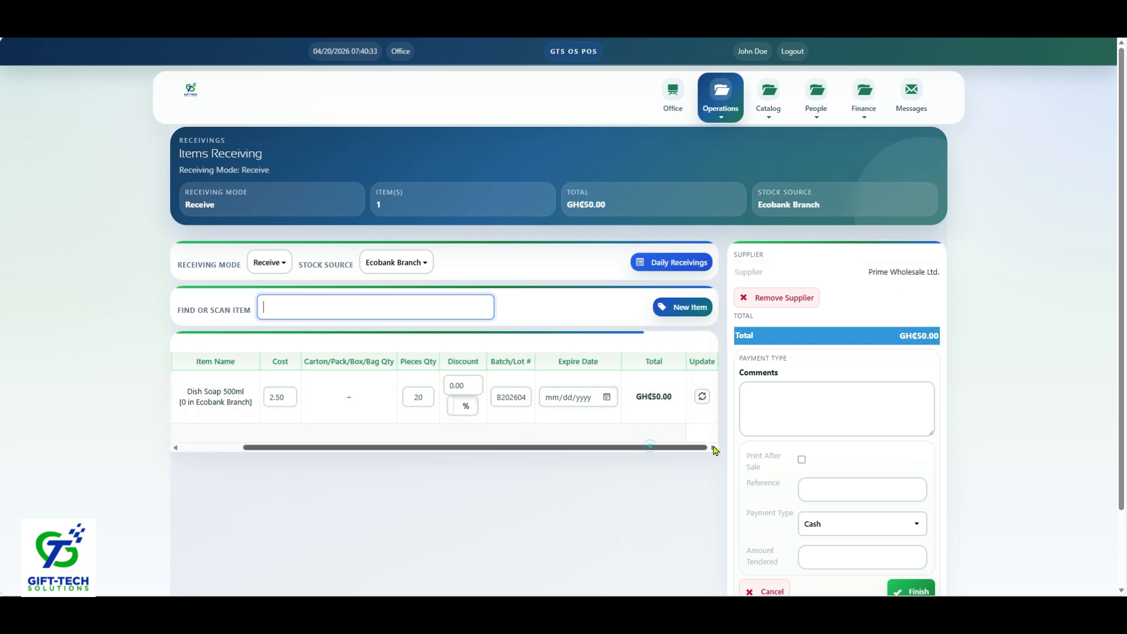
pyautogui.scroll(-2, 1112, 352)
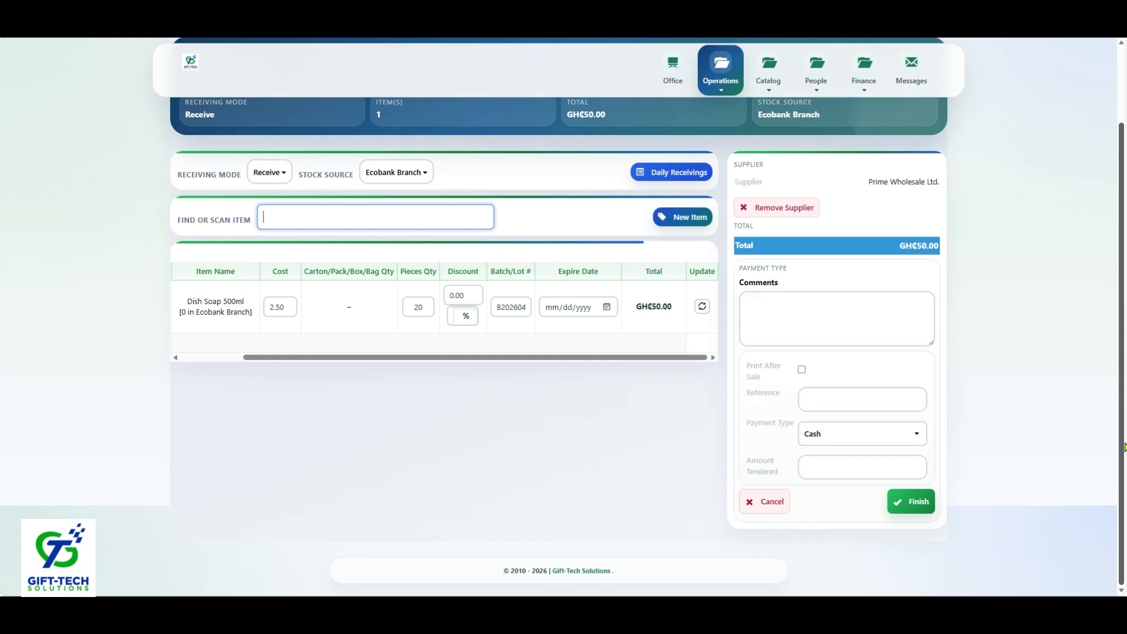
pyautogui.click(838, 406)
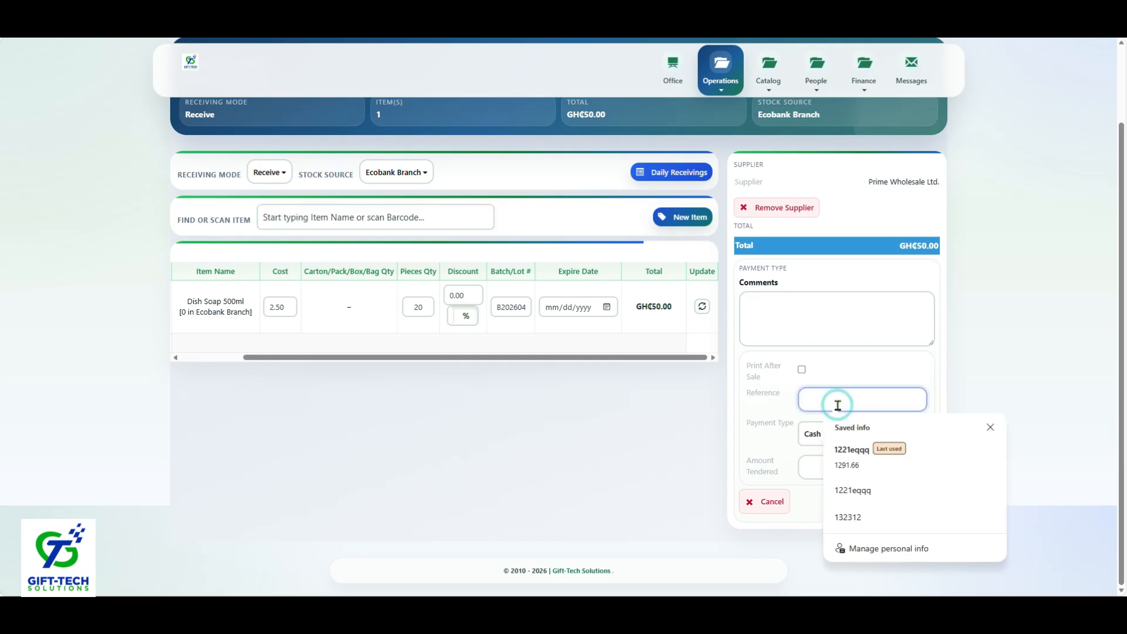
pyautogui.click(836, 401)
pyautogui.click(836, 401)
pyautogui.write('122222')
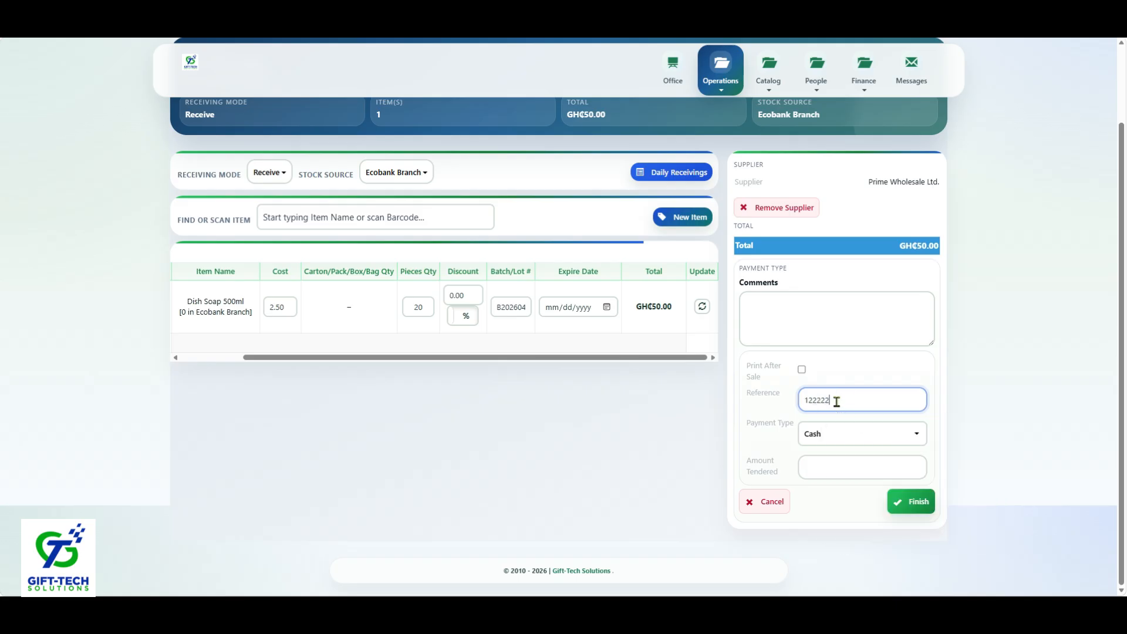
pyautogui.click(802, 371)
pyautogui.click(802, 371)
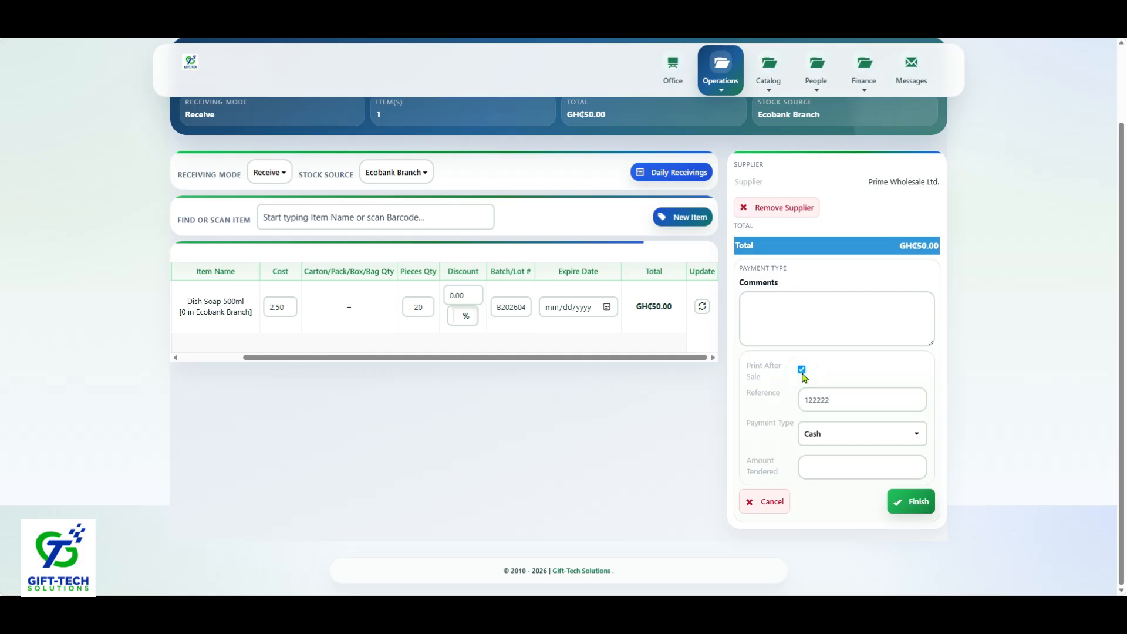
# Step: Set the receiving's payment type to MTN Momo and enter the mobile money account number
pyautogui.click(834, 434)
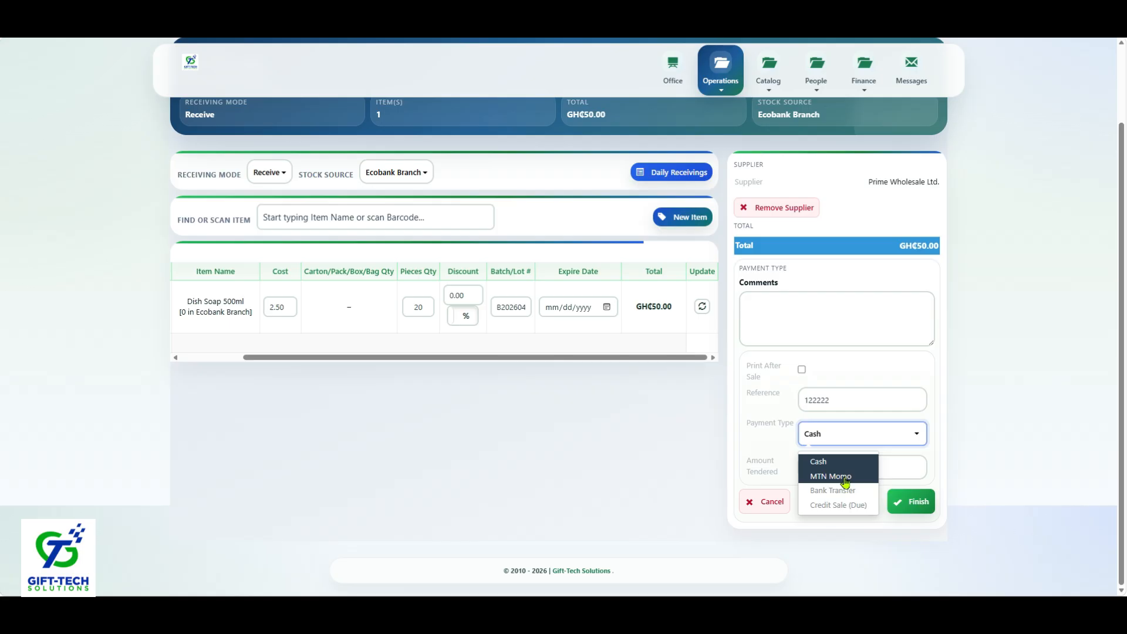
pyautogui.click(844, 478)
pyautogui.click(844, 474)
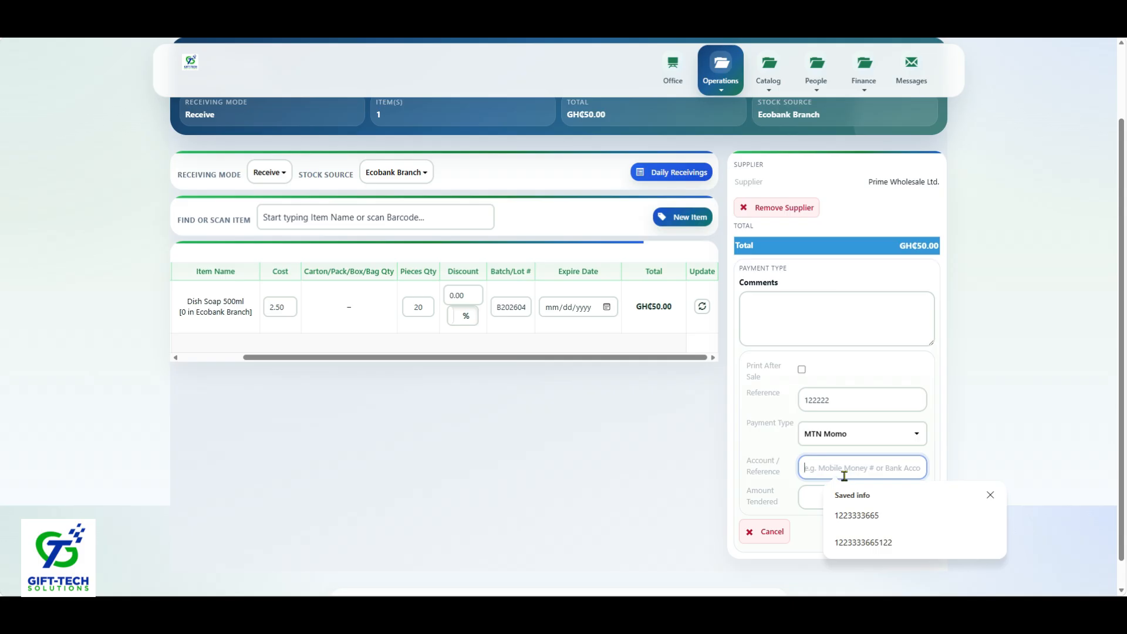
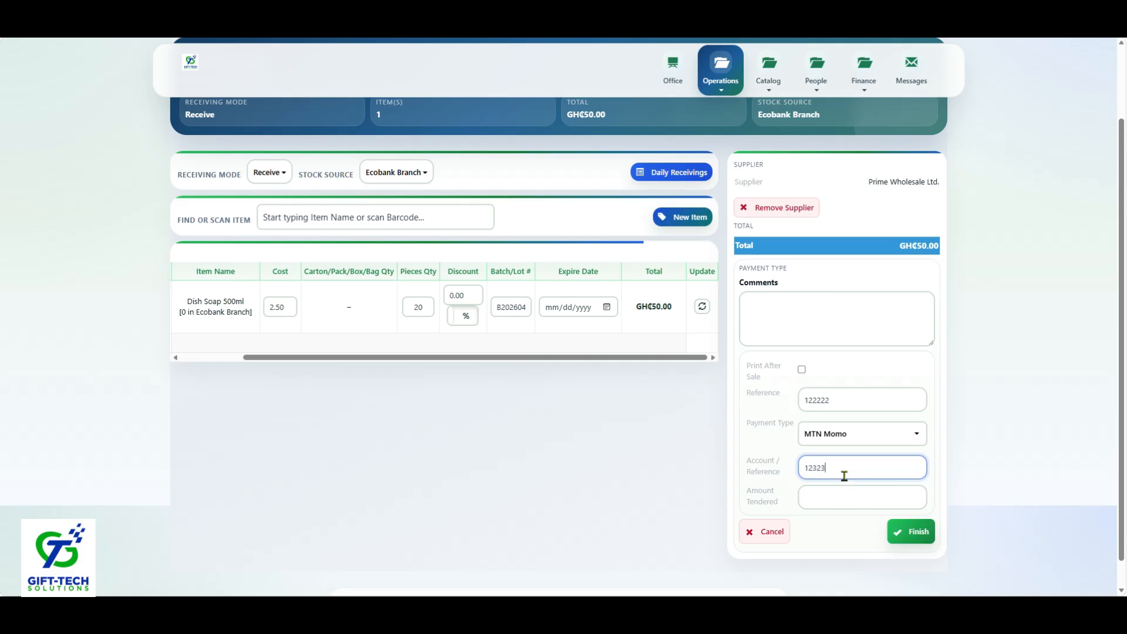
# Step: Enter 50 as the amount tendered and finish the receiving, dismissing the receipt's print dialog
pyautogui.click(833, 496)
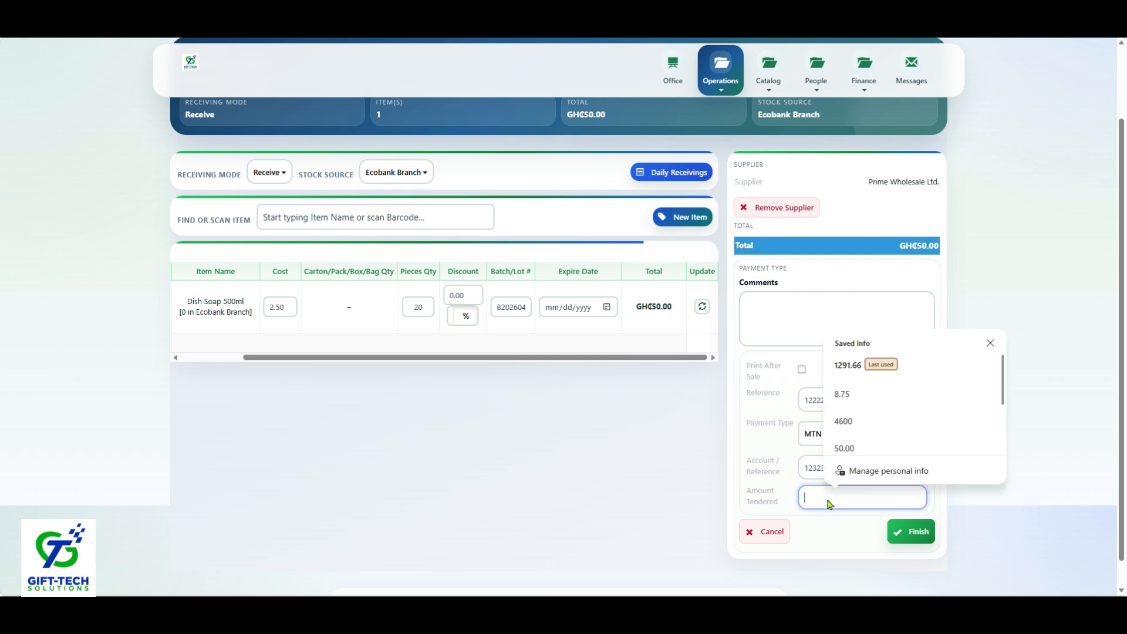
pyautogui.write('50')
pyautogui.click(908, 531)
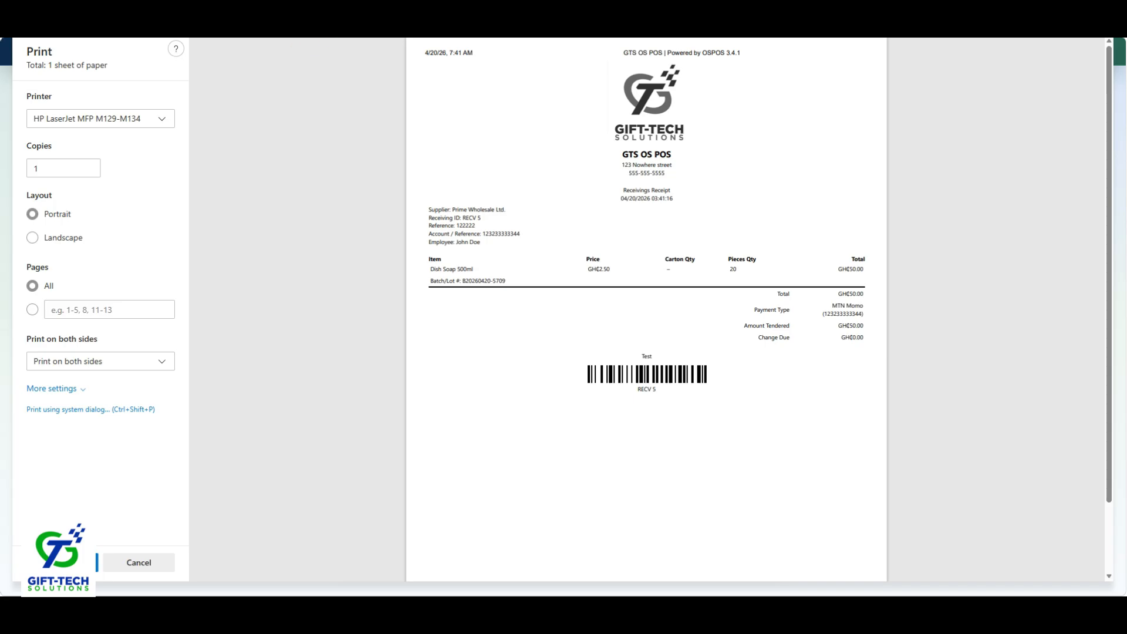
pyautogui.press('Escape')
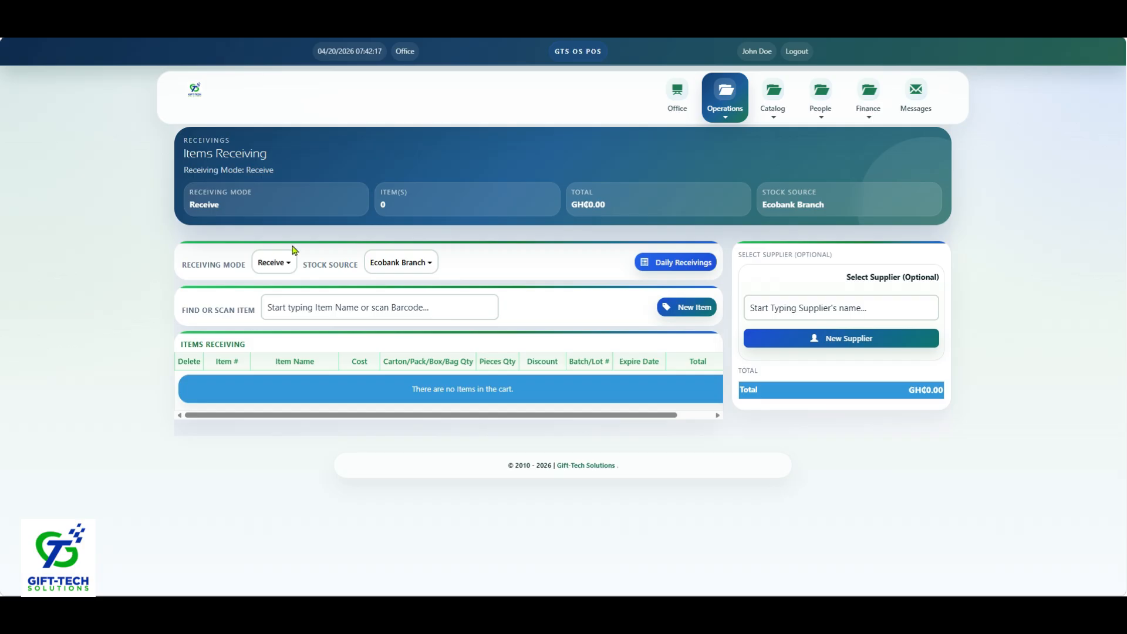
# Step: Search the catalog items for "dish" and check the pieces quantity of Dish Soap 500ml
pyautogui.click(773, 111)
pyautogui.click(742, 139)
pyautogui.click(803, 284)
pyautogui.write('dish')
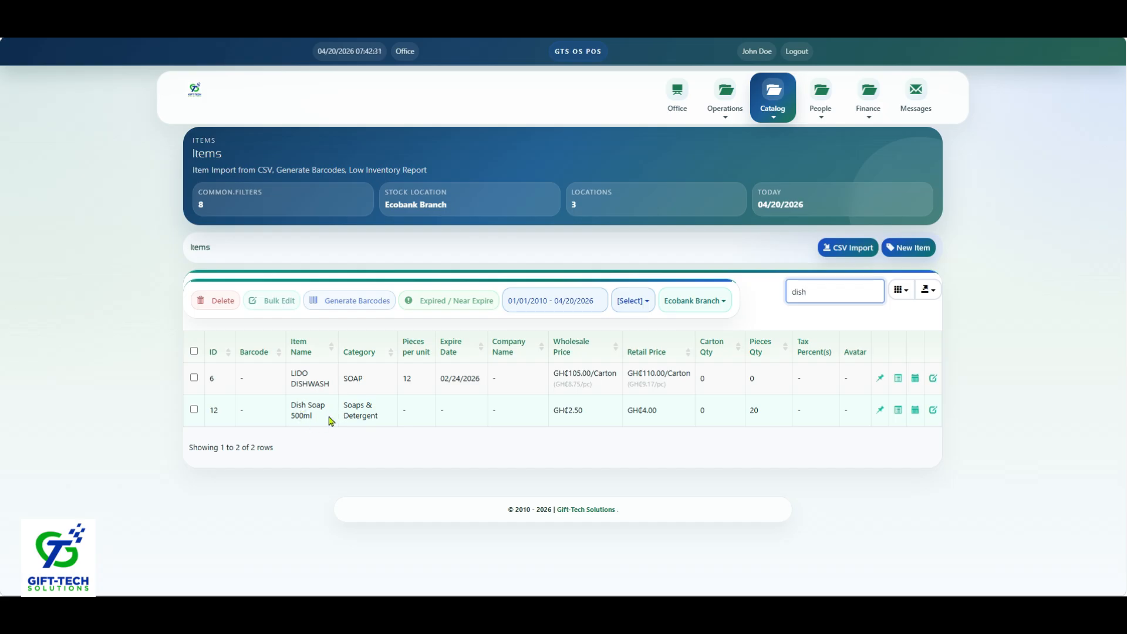
pyautogui.click(757, 409)
pyautogui.doubleClick(757, 409)
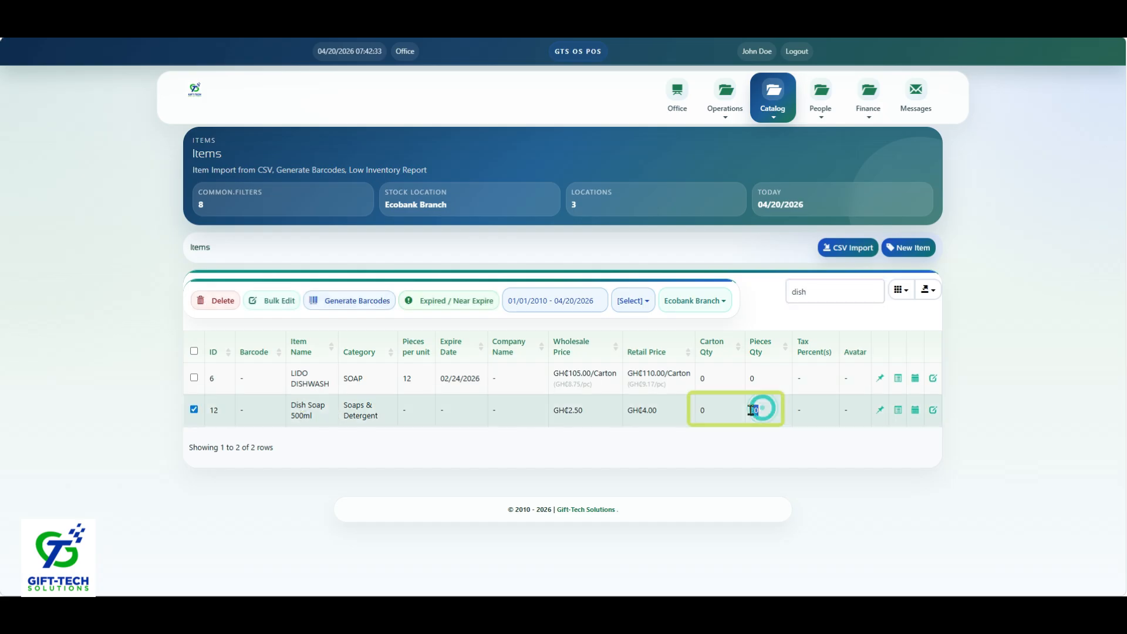
# Step: Review the inventory tracking and received batches of Dish Soap 500ml, and close the details
pyautogui.click(906, 412)
pyautogui.click(899, 411)
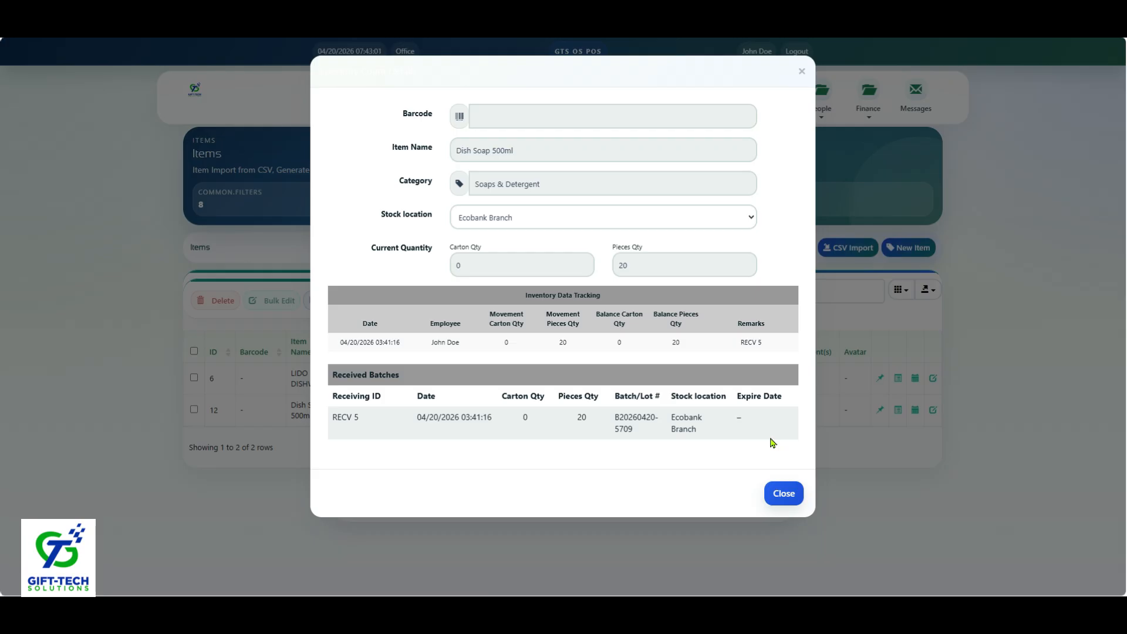
pyautogui.click(802, 72)
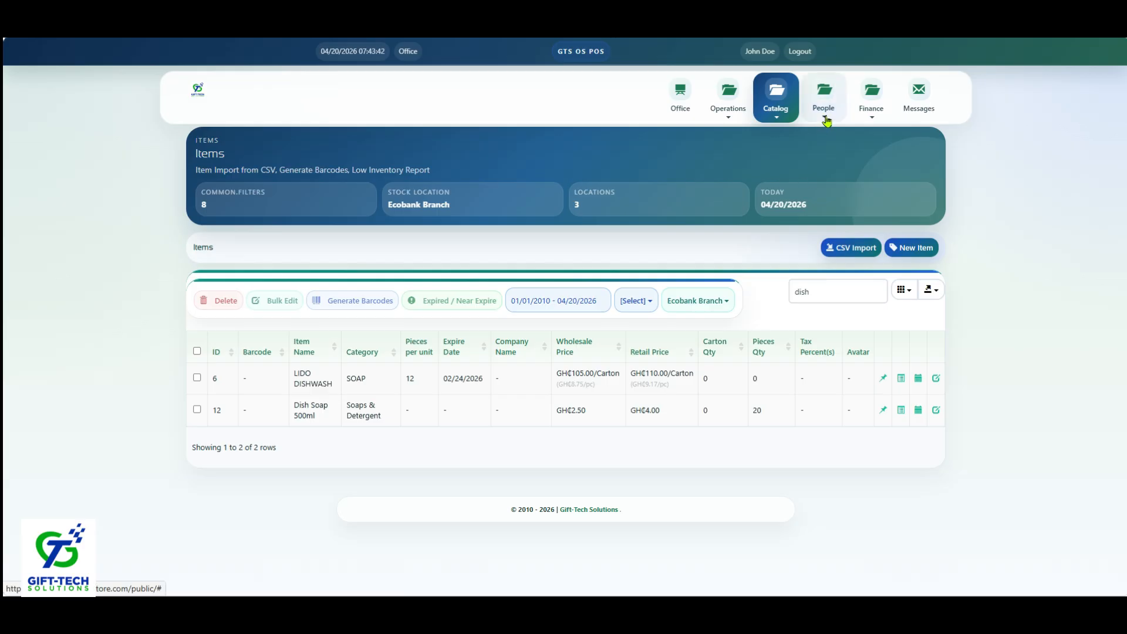
# Step: Start a sale in the Sales Register and add Dish Soap 500ml by searching for "dish"
pyautogui.click(727, 111)
pyautogui.click(701, 177)
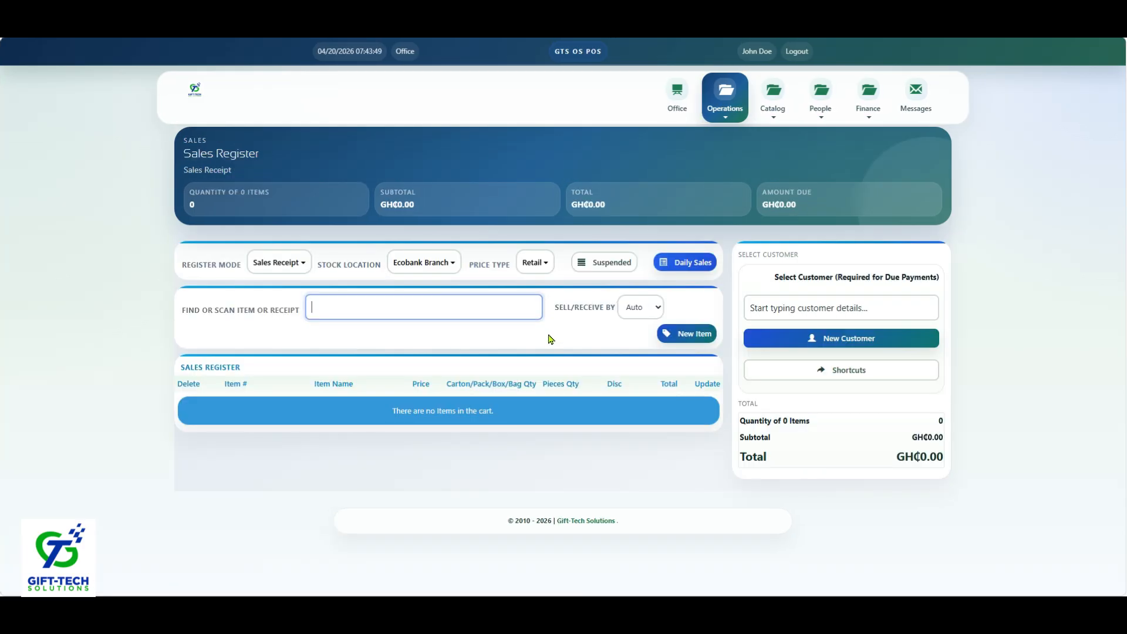
pyautogui.write('di')
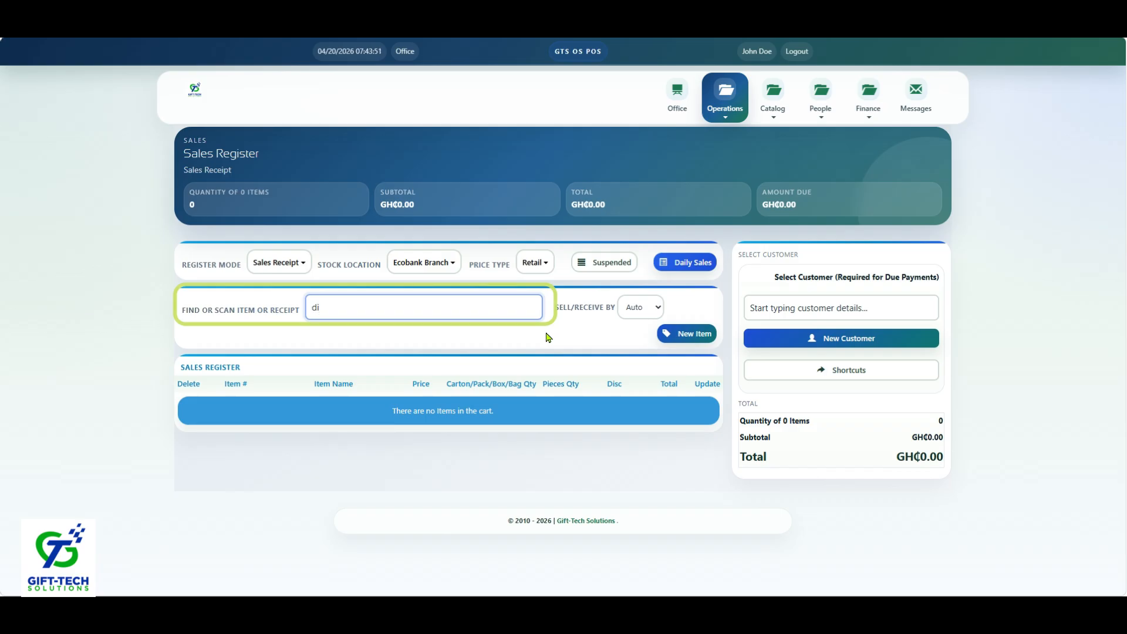
pyautogui.write('sh')
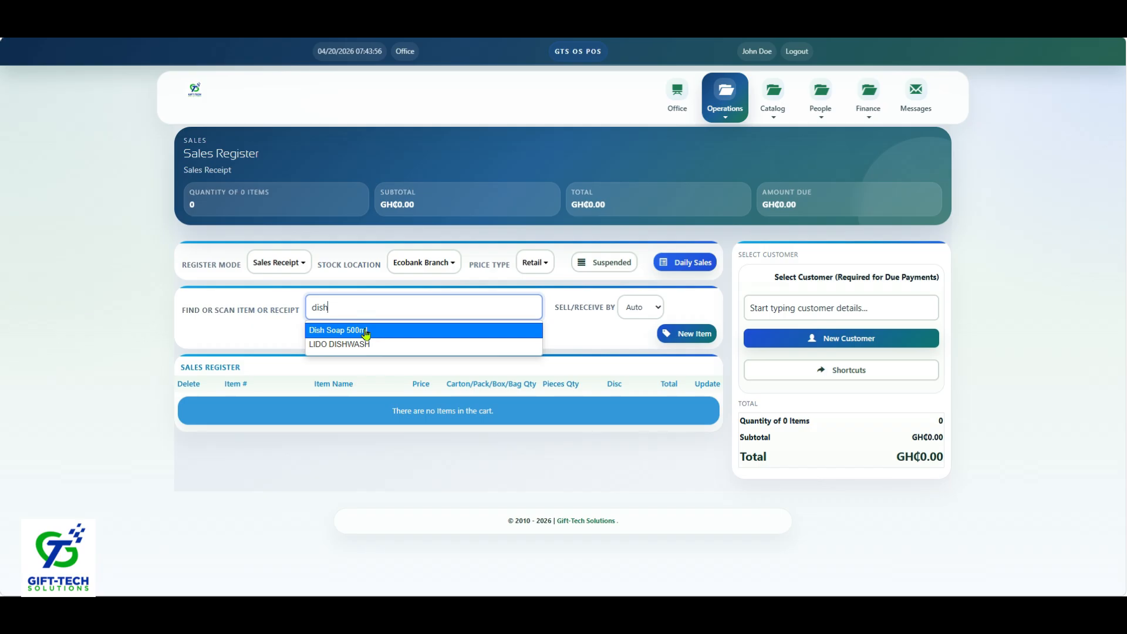
pyautogui.click(365, 331)
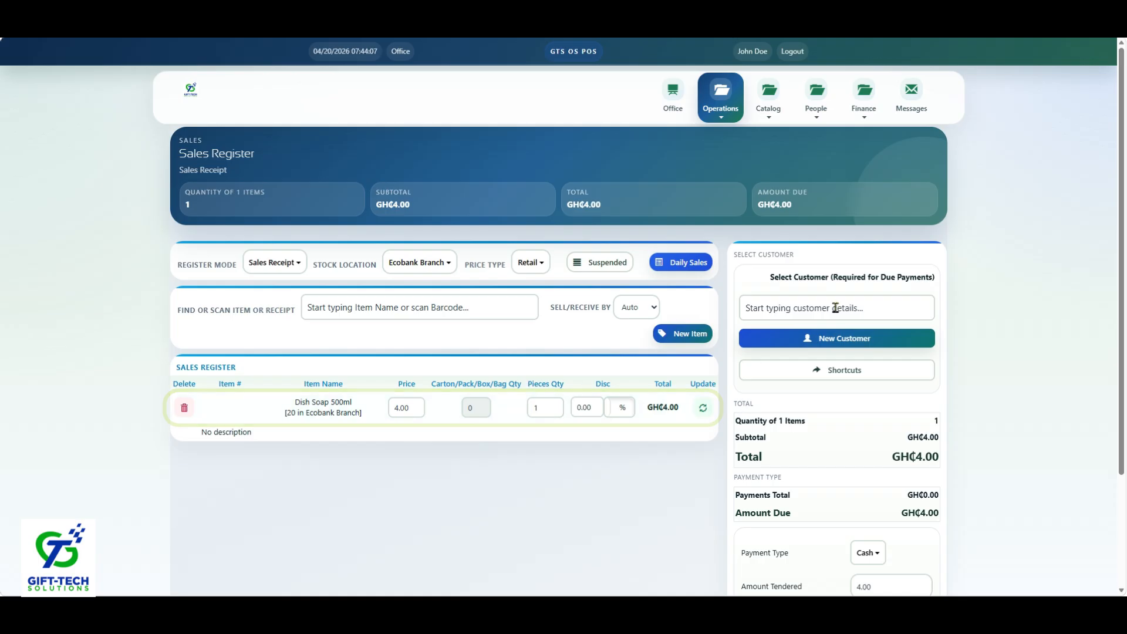
# Step: Review the customer field and the payment type and price type options available for the sale
pyautogui.click(834, 308)
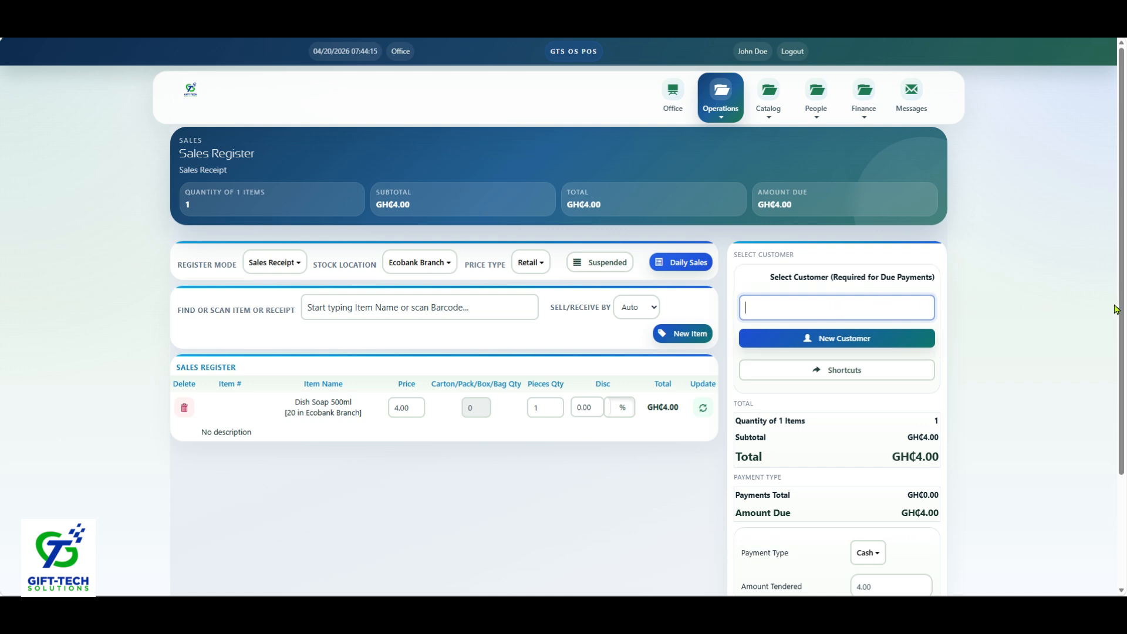
pyautogui.moveTo(1119, 310); pyautogui.dragTo(1122, 412)
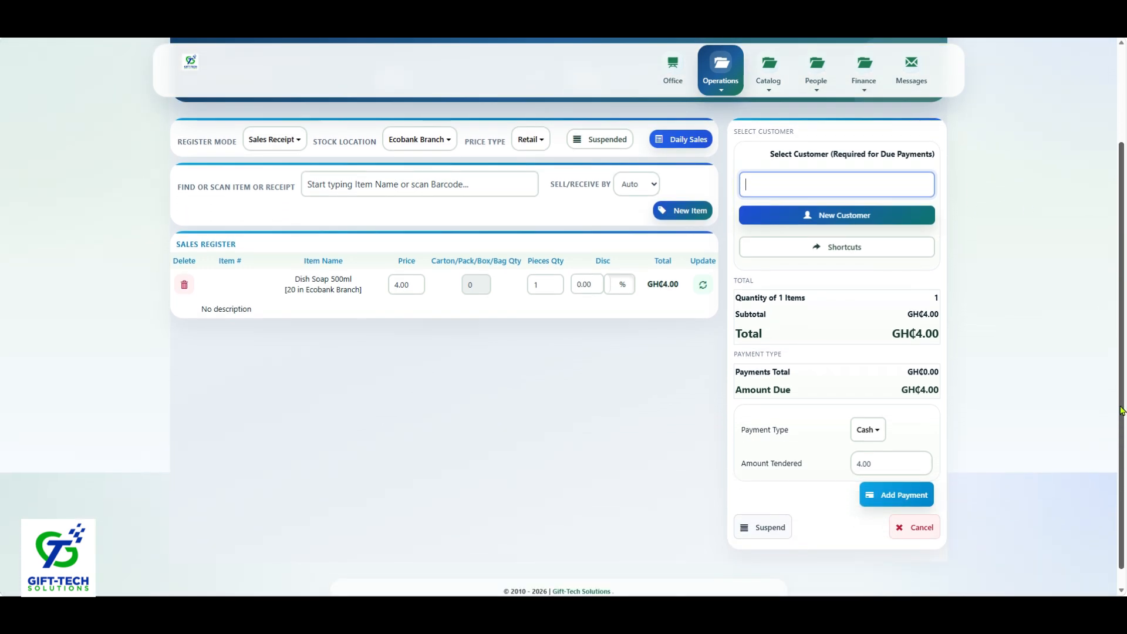
pyautogui.click(870, 432)
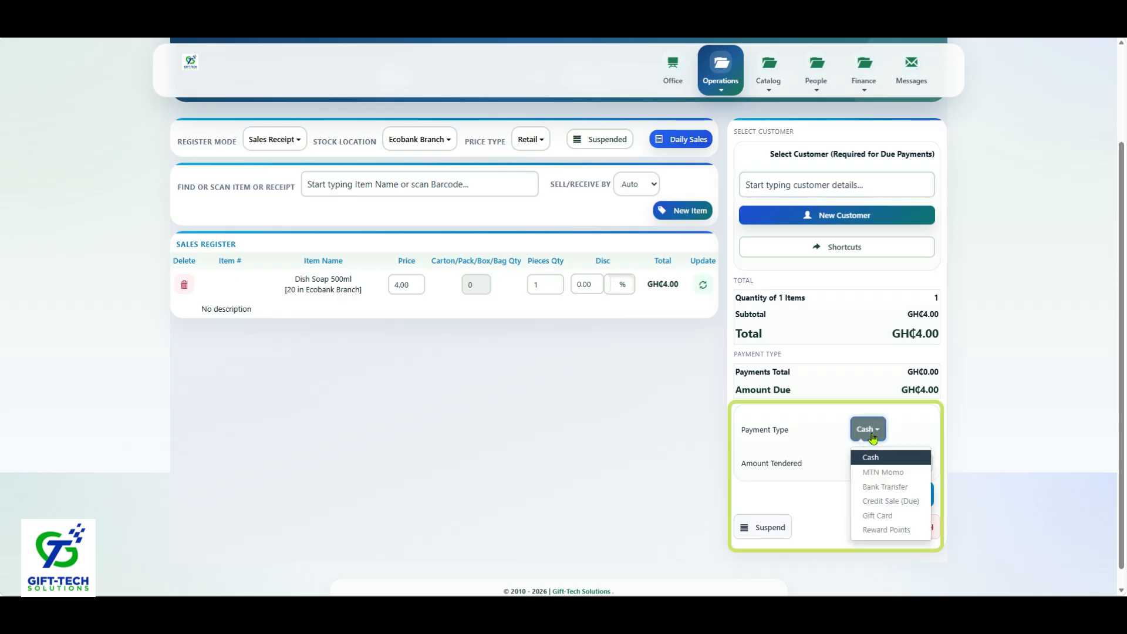
pyautogui.click(872, 437)
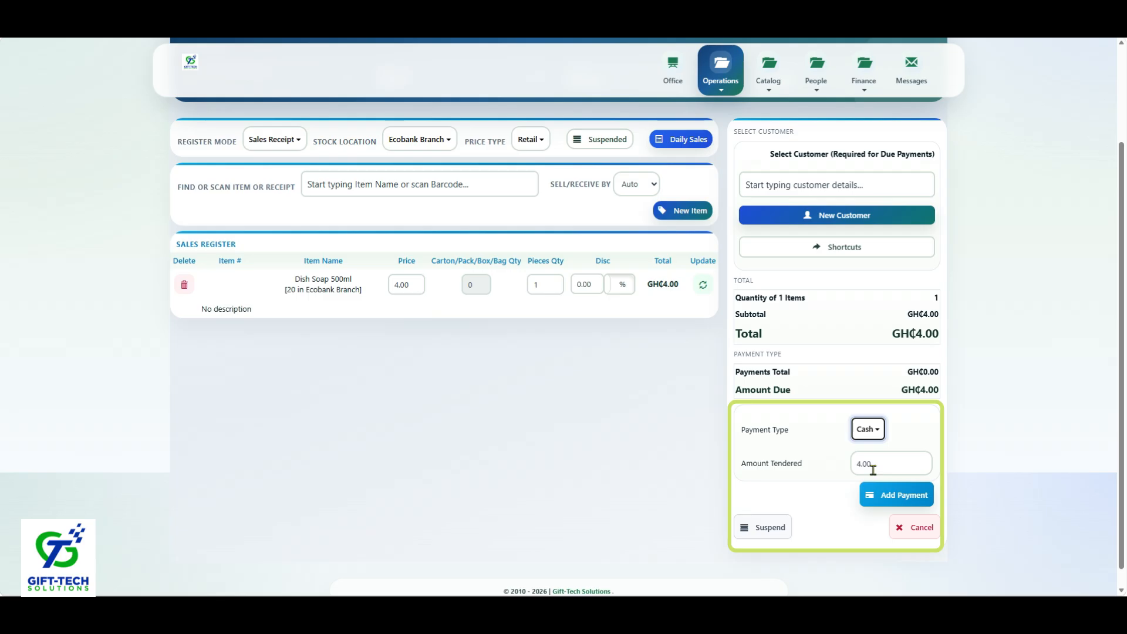
pyautogui.click(530, 139)
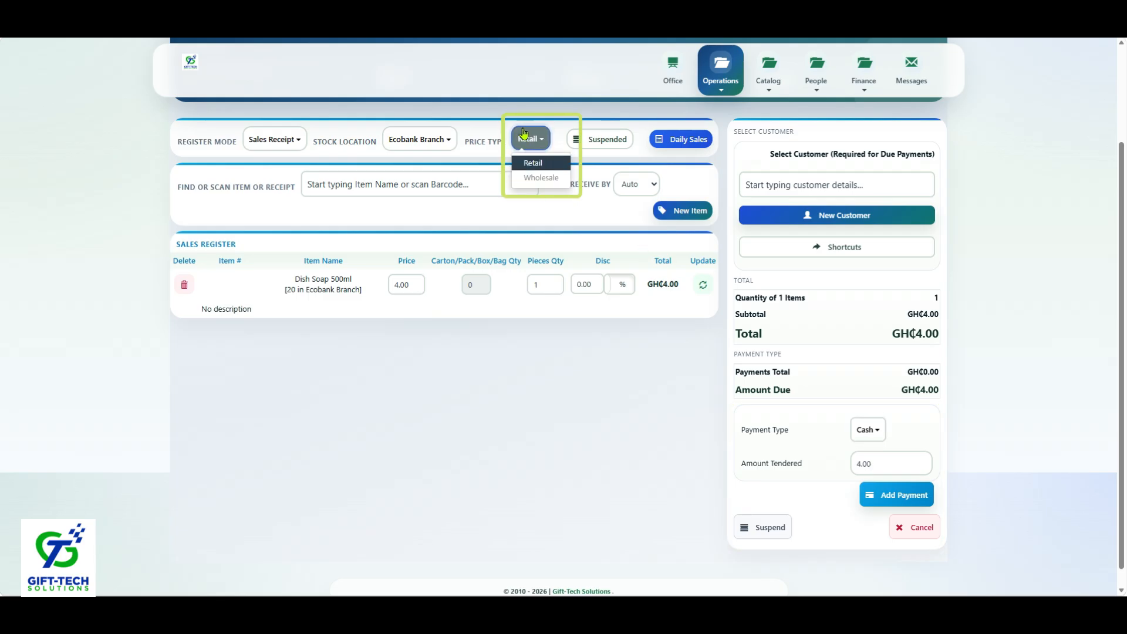
pyautogui.click(848, 502)
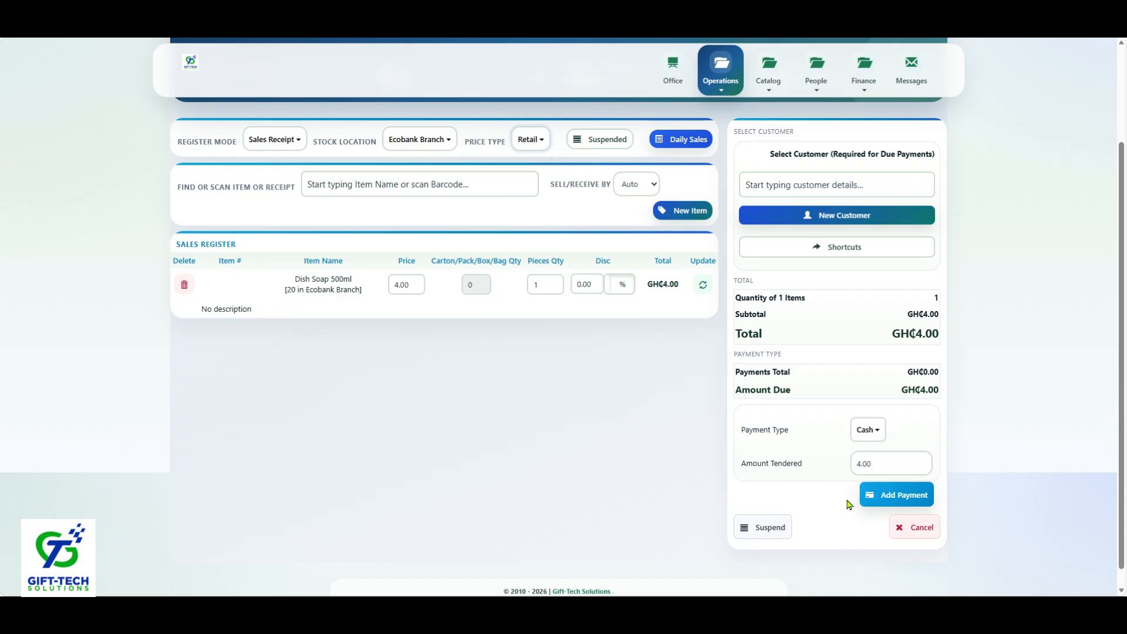
# Step: Add the 4.00 cash payment for the Dish Soap 500ml and complete the sale
pyautogui.click(907, 498)
pyautogui.moveTo(1120, 359); pyautogui.dragTo(1119, 477)
pyautogui.click(886, 427)
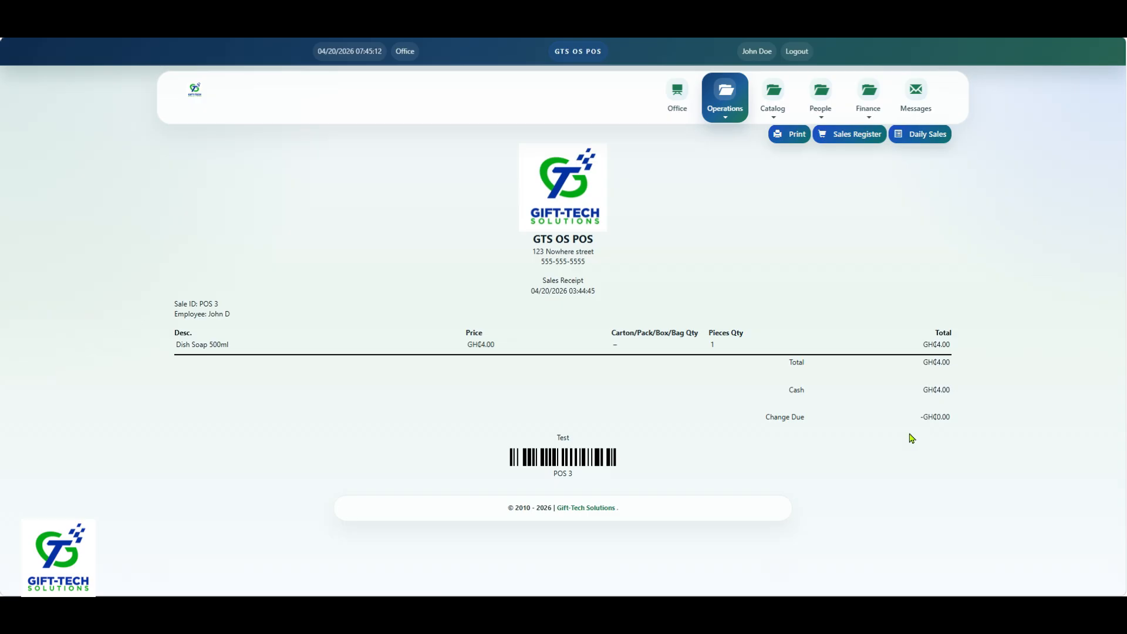
pyautogui.click(976, 321)
# Step: Look up the Dish Soap 500ml stock after the sale by filtering the catalog items with "dish"
pyautogui.click(773, 100)
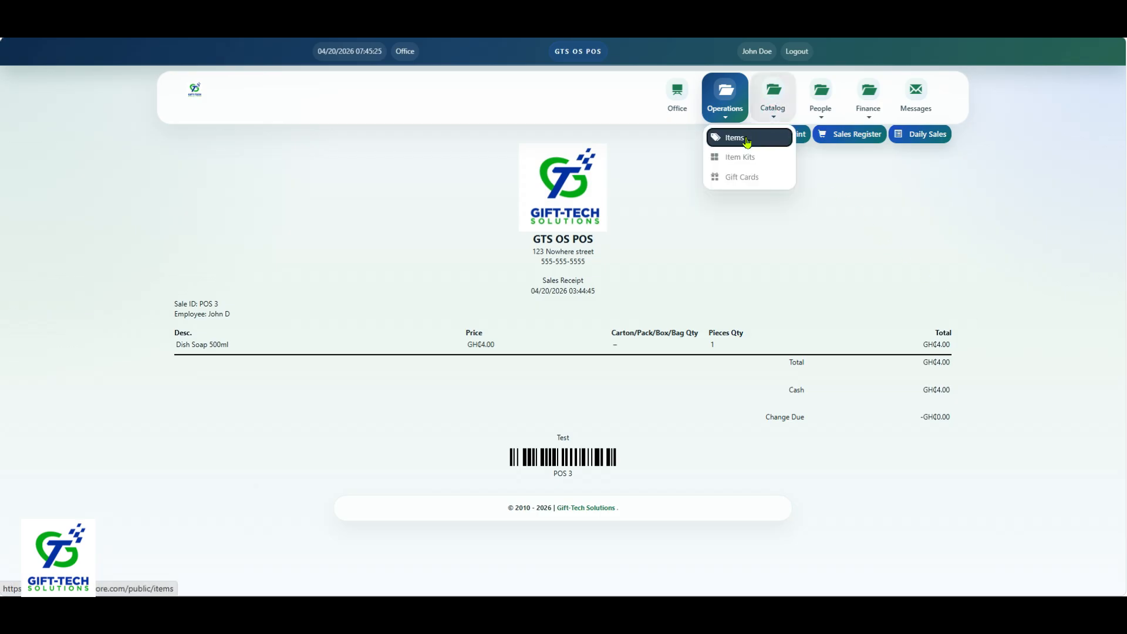
pyautogui.click(746, 138)
pyautogui.click(814, 292)
pyautogui.write('dish')
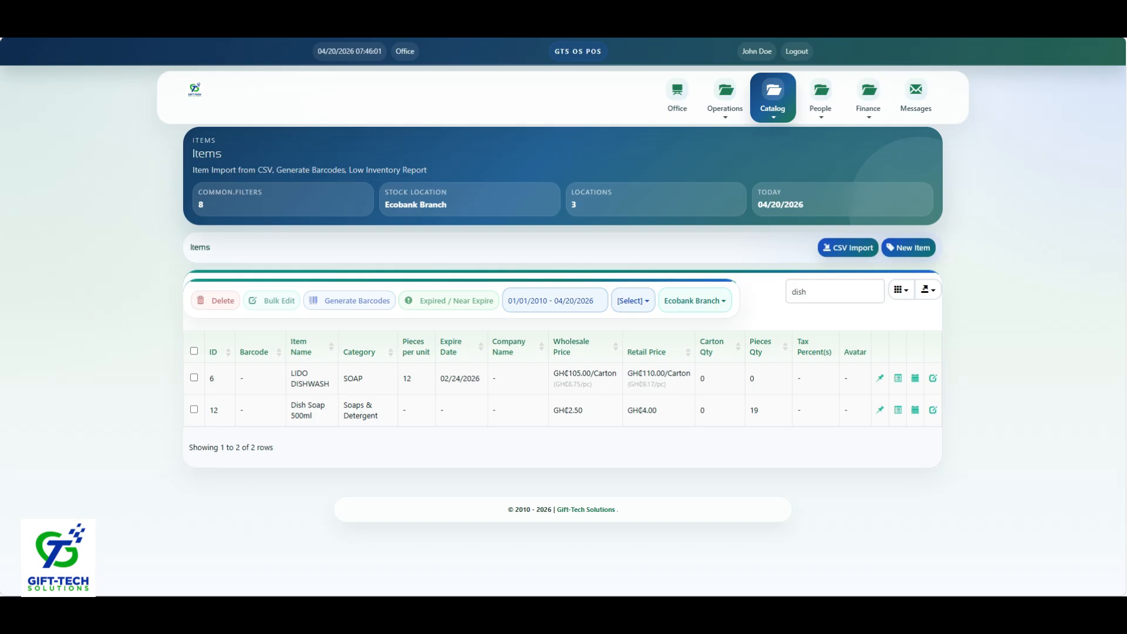
# Step: Open the Transactions summary report and set its date range to Current Year
pyautogui.click(860, 111)
pyautogui.click(832, 137)
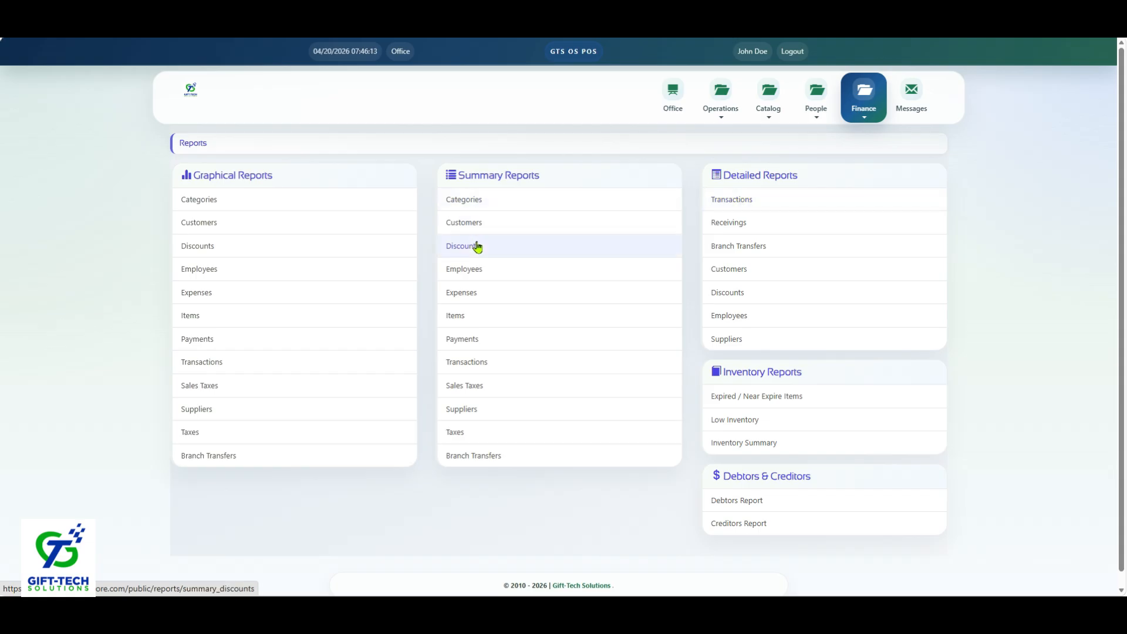
pyautogui.click(474, 362)
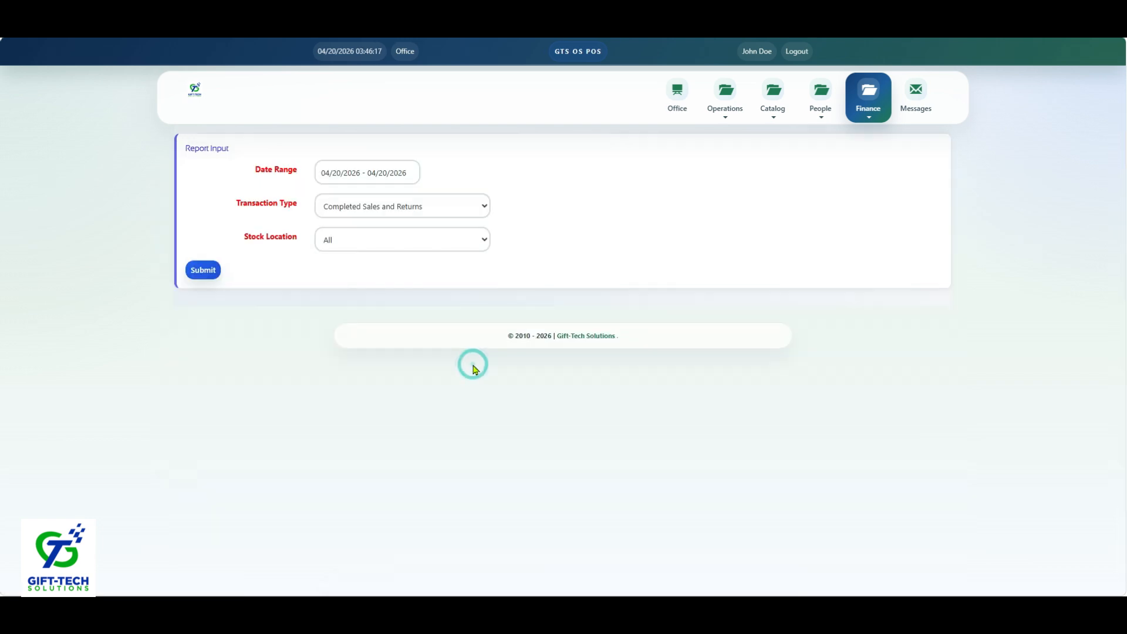
pyautogui.click(349, 178)
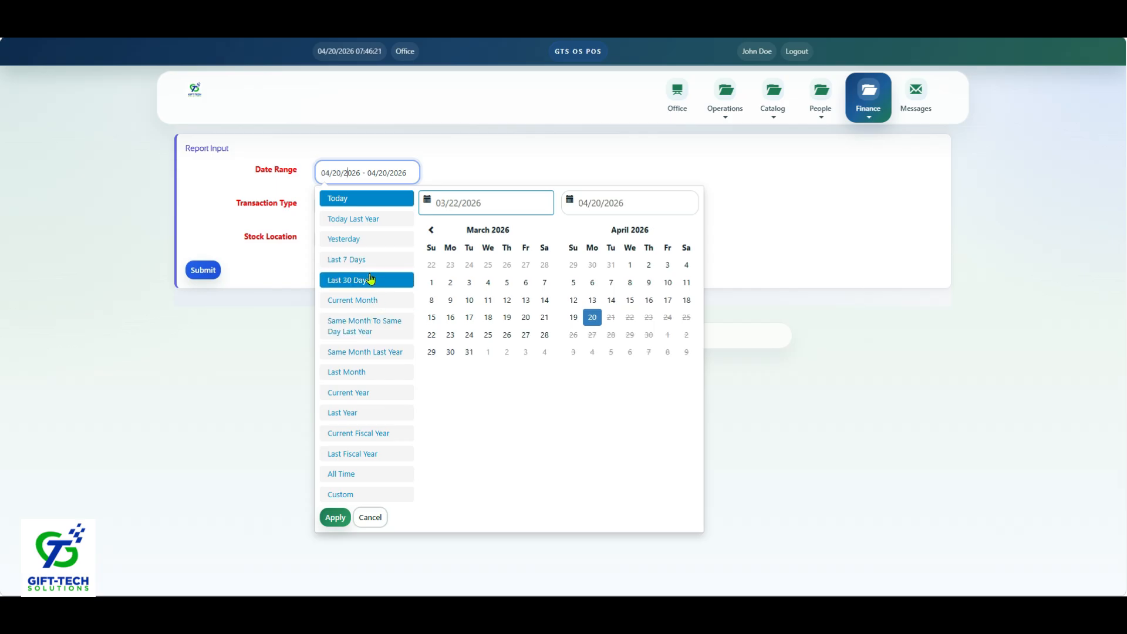
pyautogui.click(366, 392)
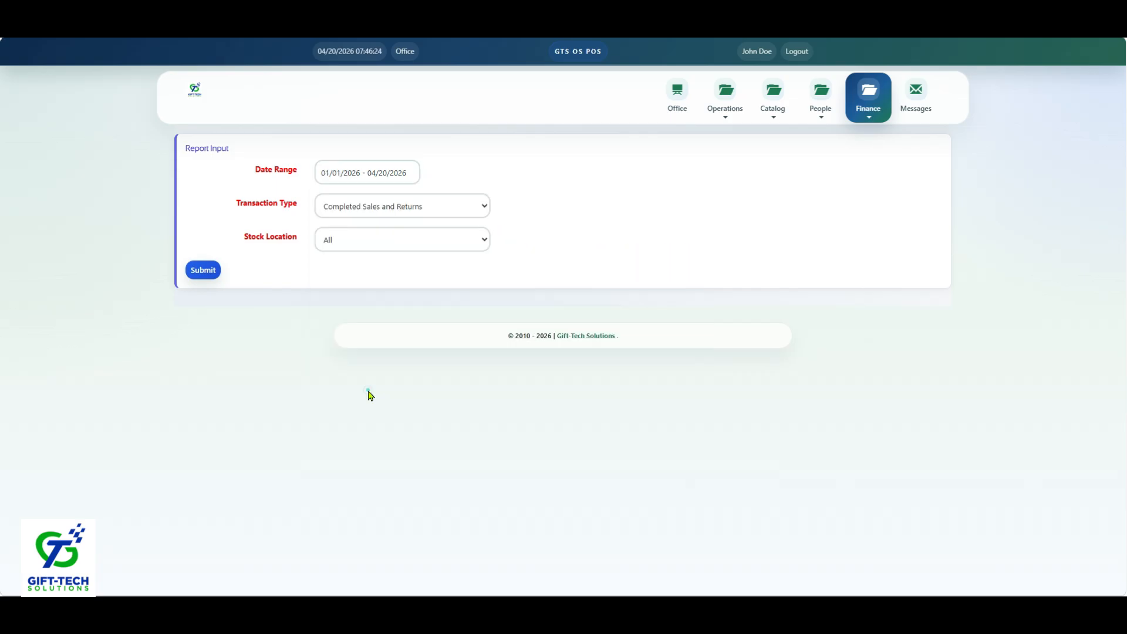
# Step: Examine the transaction type and stock location options offered for the Transactions summary report
pyautogui.click(343, 212)
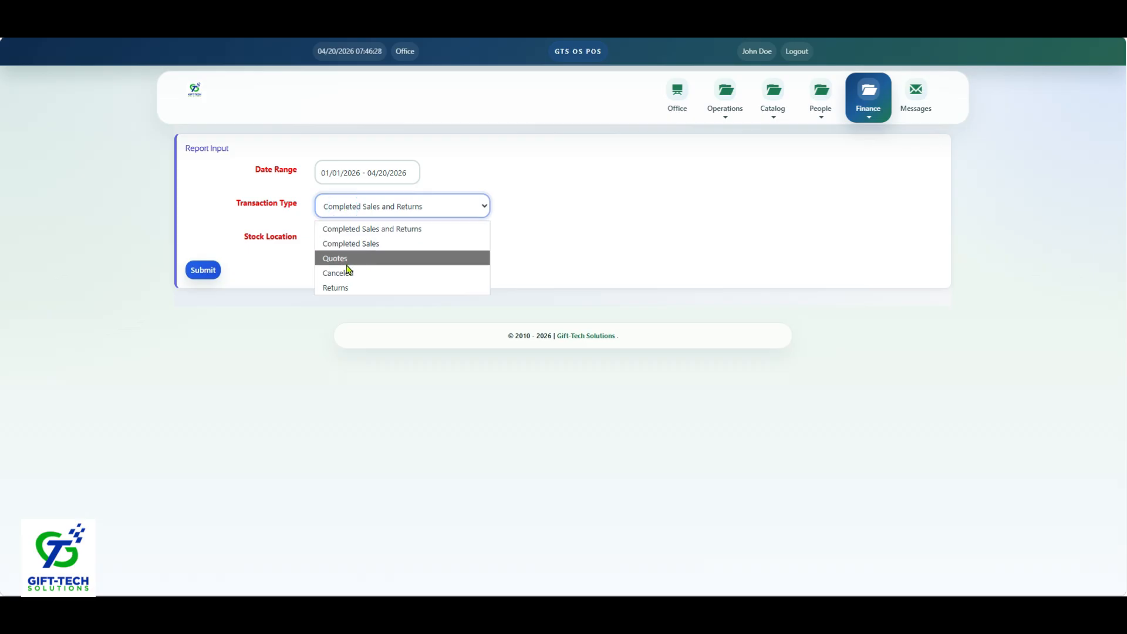
pyautogui.click(259, 261)
pyautogui.click(332, 240)
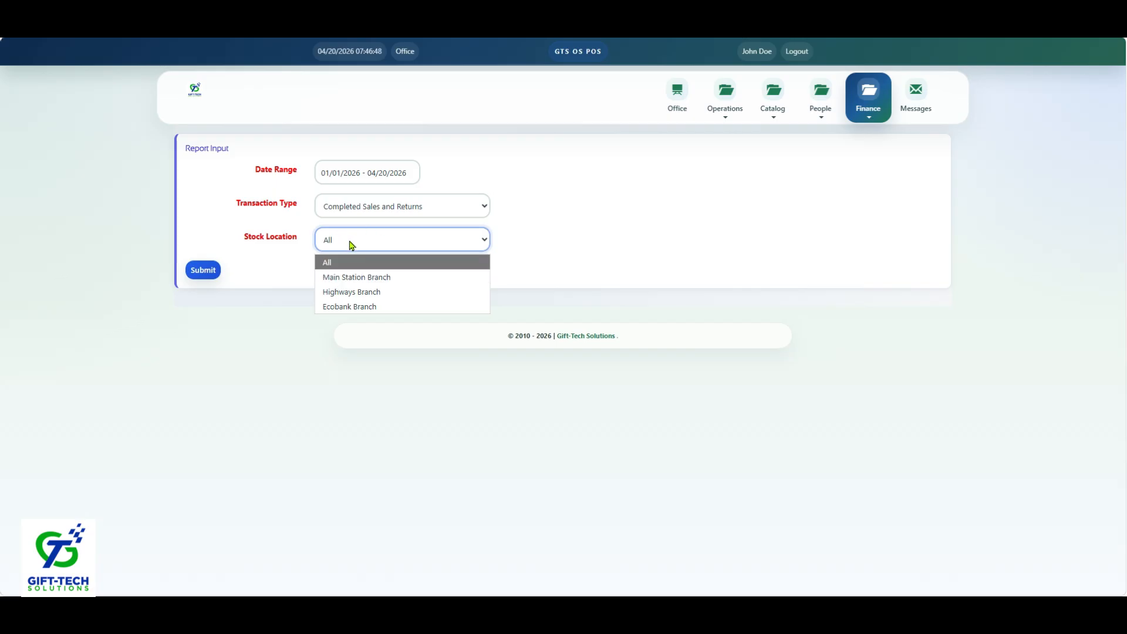
pyautogui.click(259, 252)
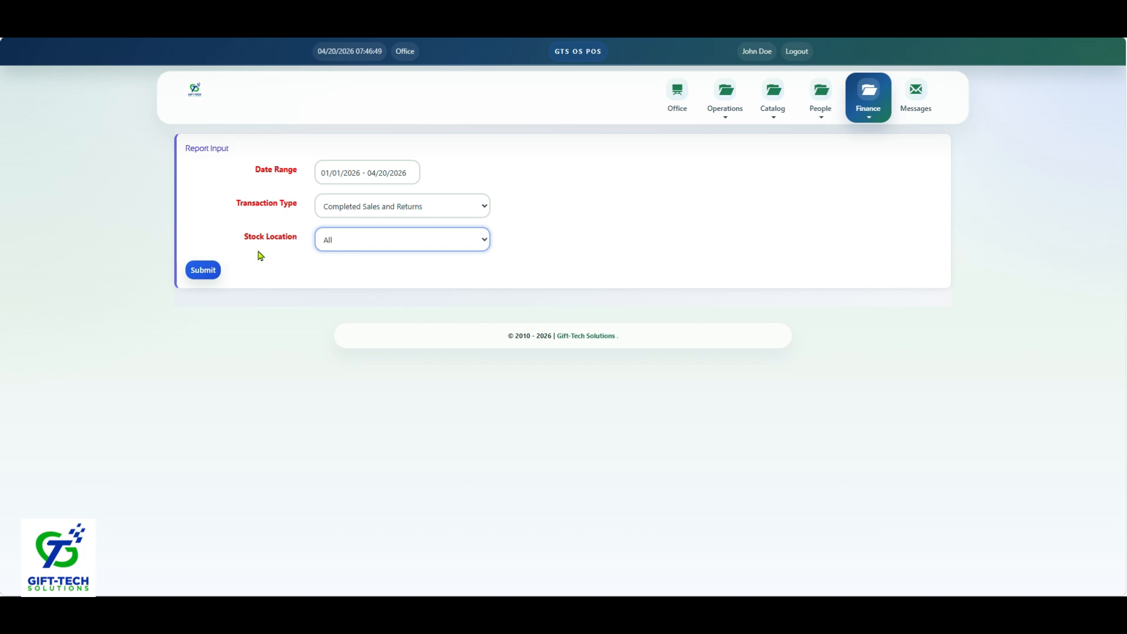
# Step: Generate the Transactions summary report for completed sales and returns across all stock locations
pyautogui.click(194, 276)
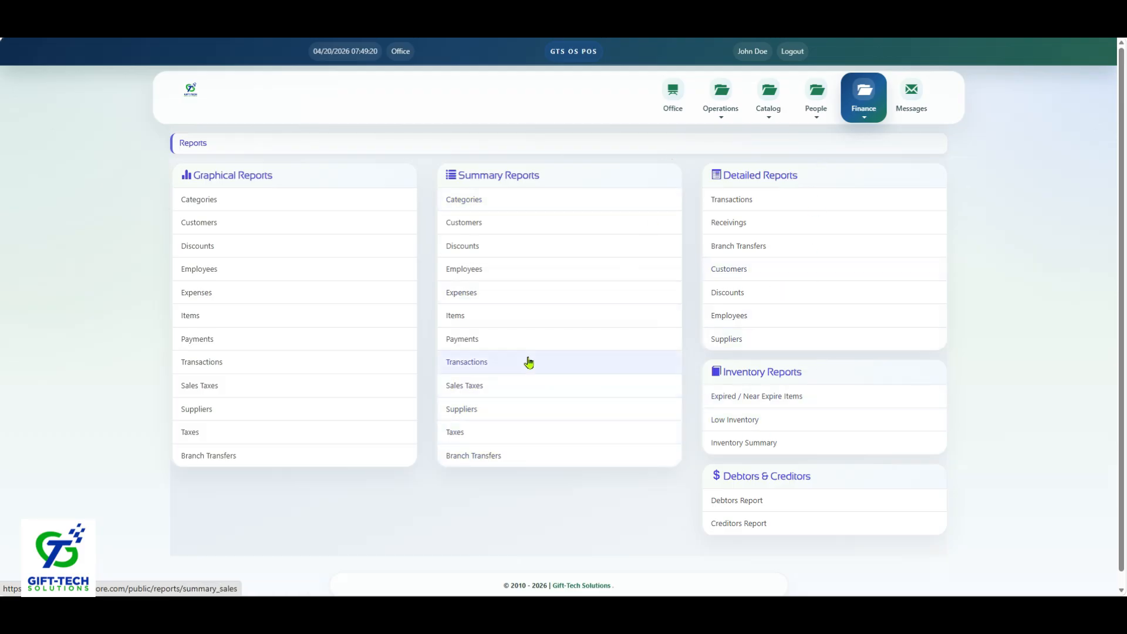
# Step: Generate the detailed Transactions report with the Current Year date range for completed sales and returns at all stock locations
pyautogui.click(740, 204)
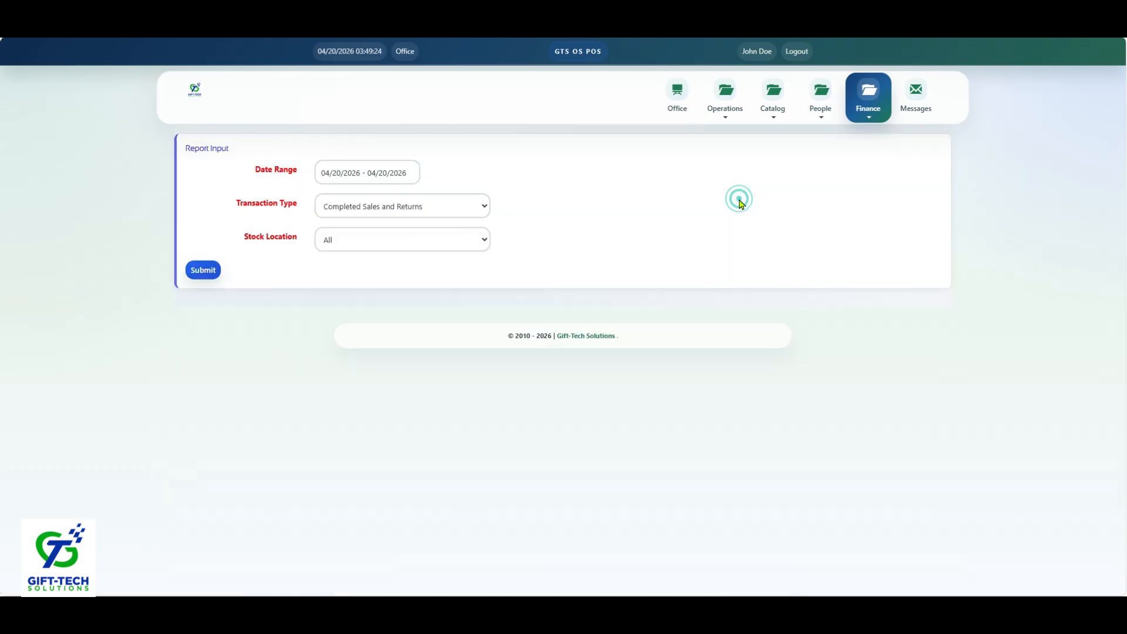
pyautogui.click(343, 170)
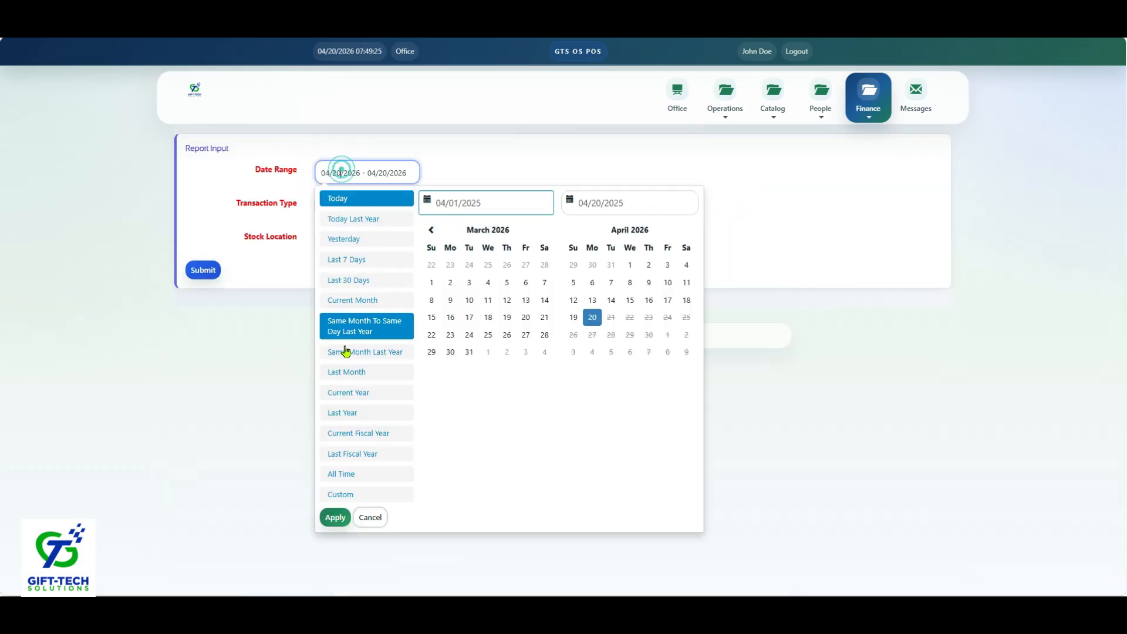
pyautogui.click(350, 397)
pyautogui.click(204, 271)
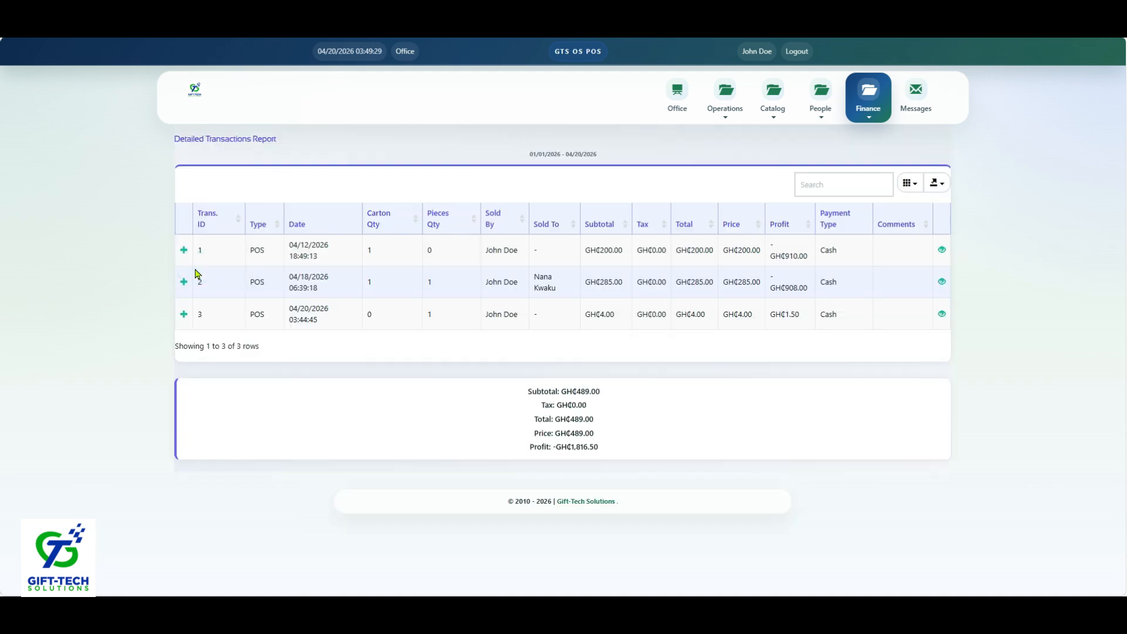
# Step: Expand the item details of transactions 3 and 2 in the Detailed Transactions Report
pyautogui.click(183, 316)
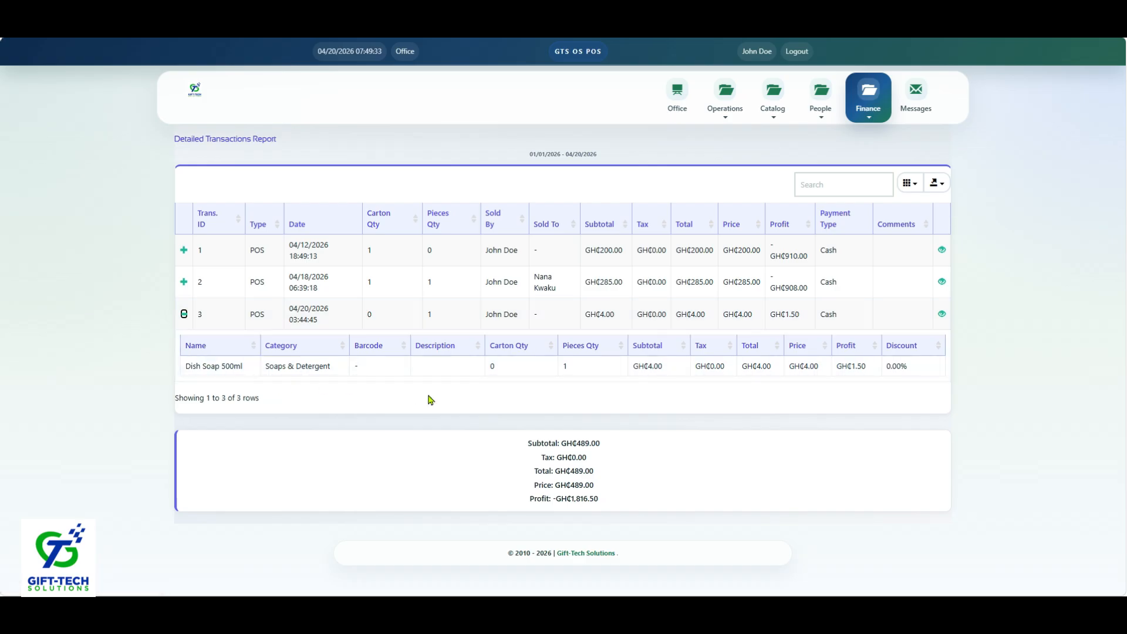
pyautogui.click(184, 285)
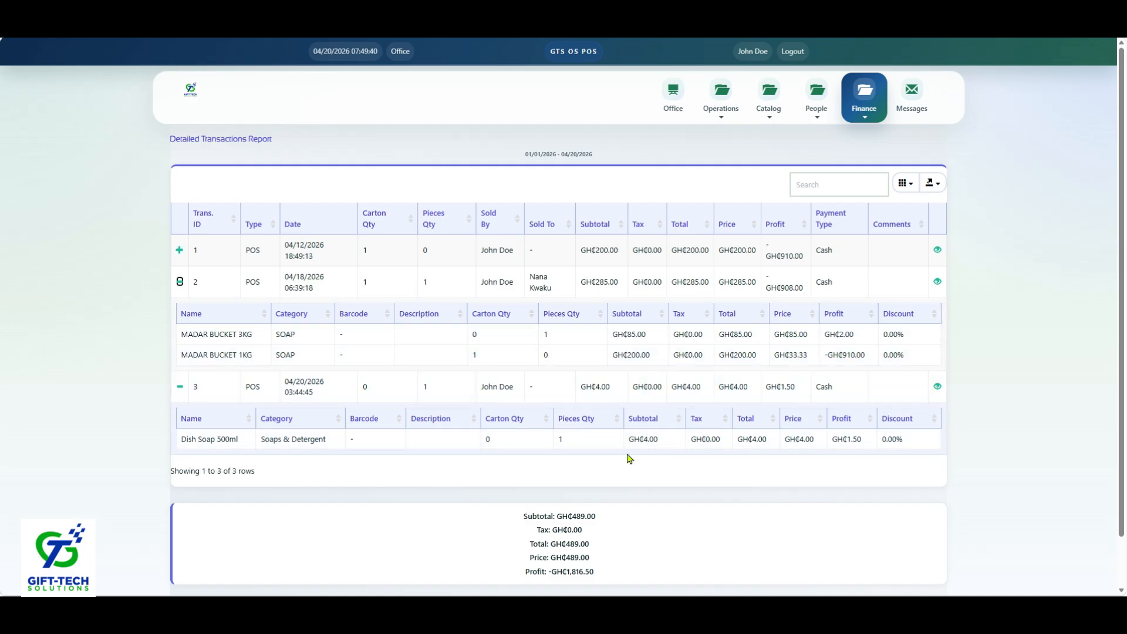
# Step: View the sales receipt of transaction 3 from the detailed report and return to the home dashboard
pyautogui.click(937, 387)
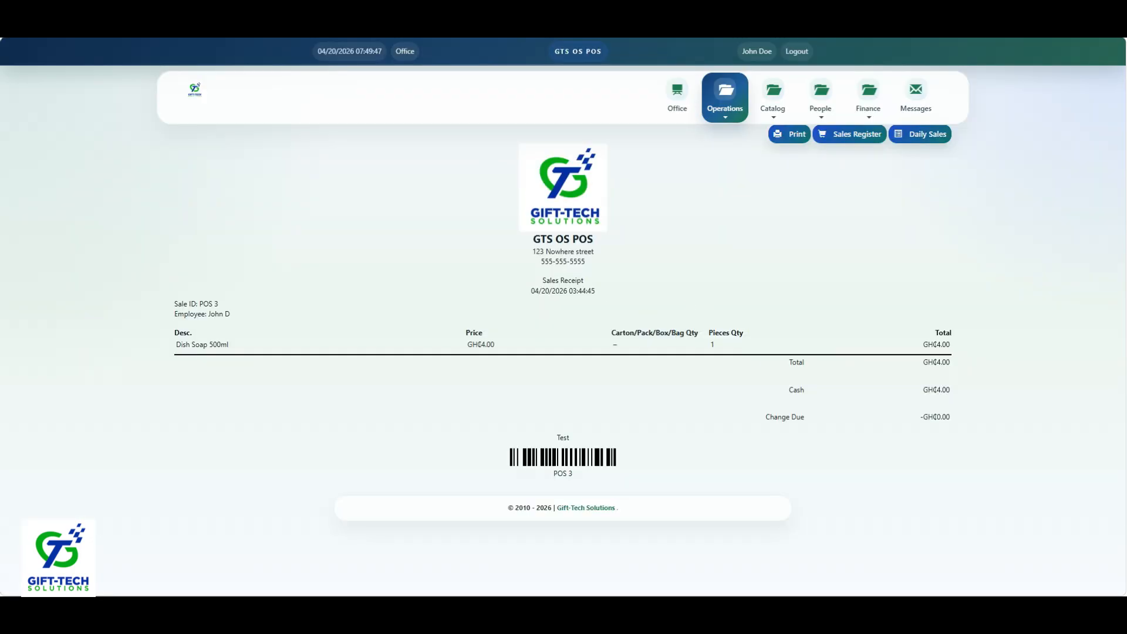
pyautogui.click(258, 2)
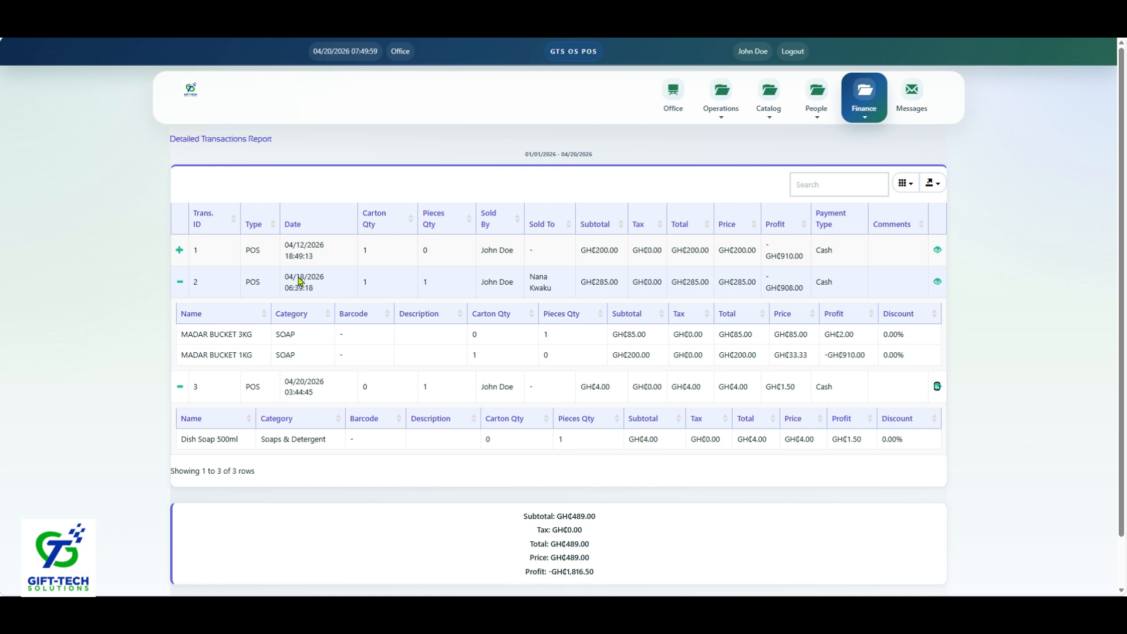
pyautogui.click(186, 93)
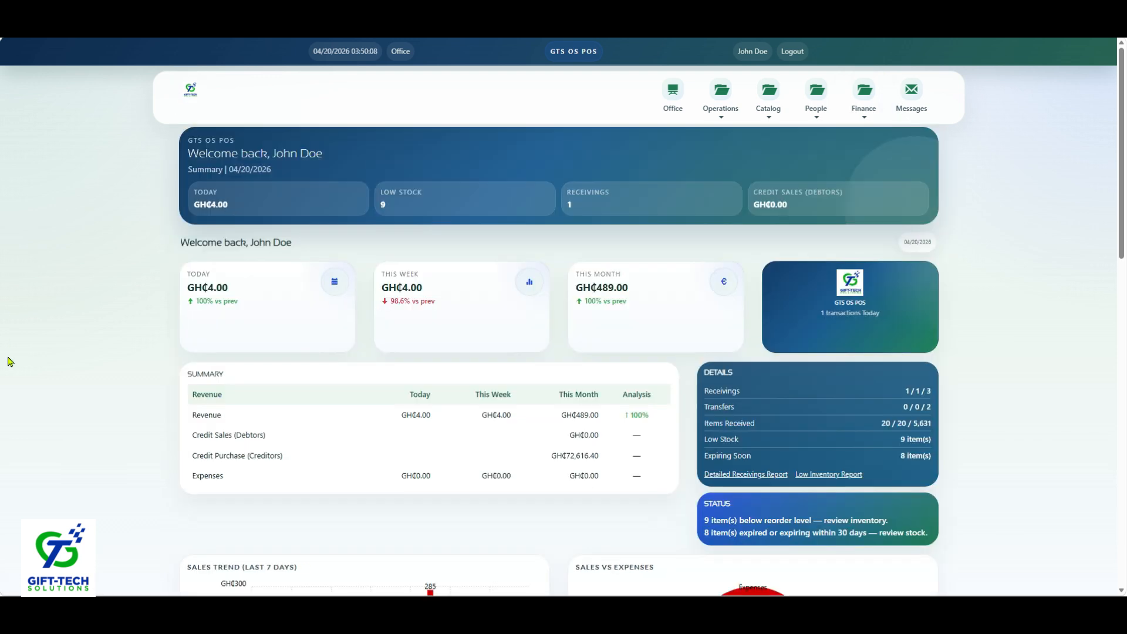